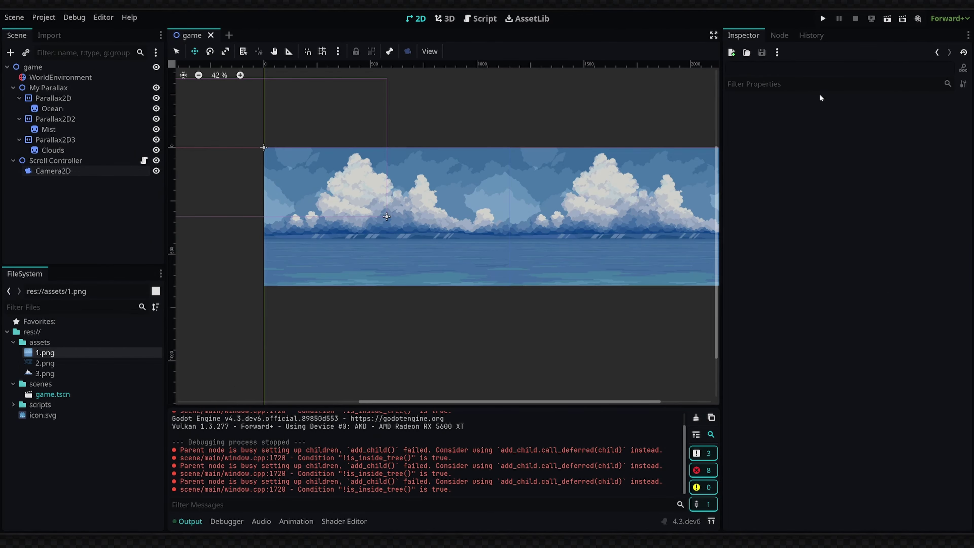
Preview the parallax scene, stop it with F8, and switch to the Parallax2D Progress Report article.
{"action": "left_click", "coordinate": [828, 19]}
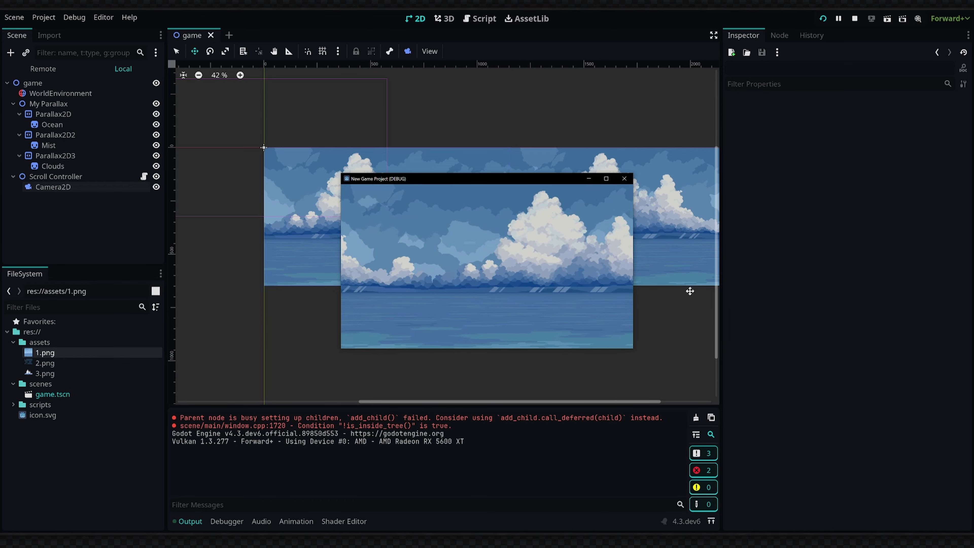
{"action": "key", "text": "F8"}
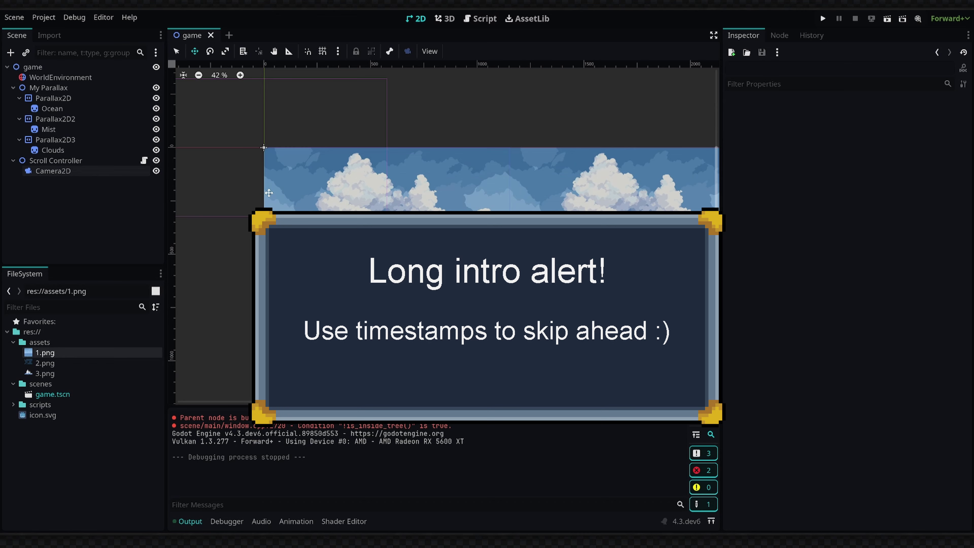
{"action": "key", "text": "alt+Tab"}
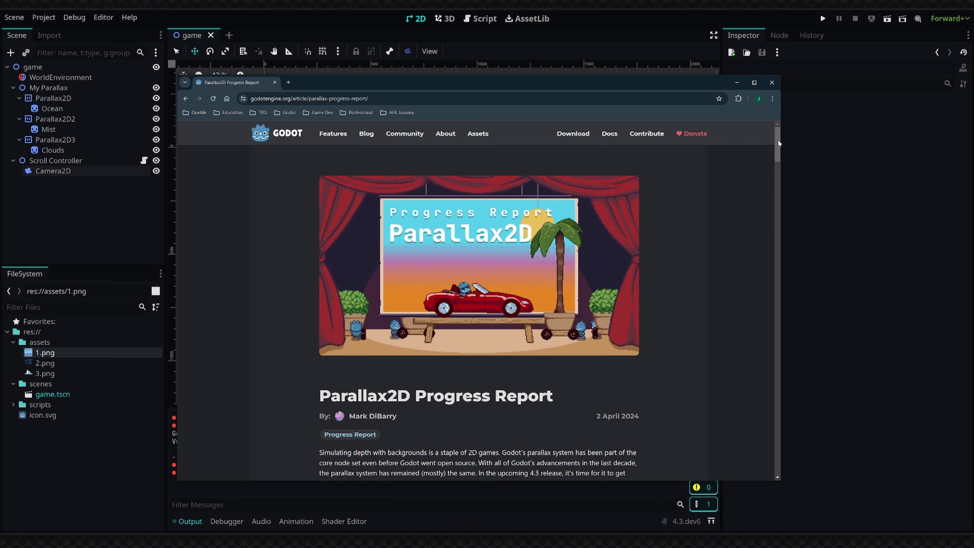
Scroll through the Progress Report, then switch to the 'Add new Parallax2D node #87391' pull request.
{"action": "left_click_drag", "start_coordinate": [778, 141], "coordinate": [778, 401]}
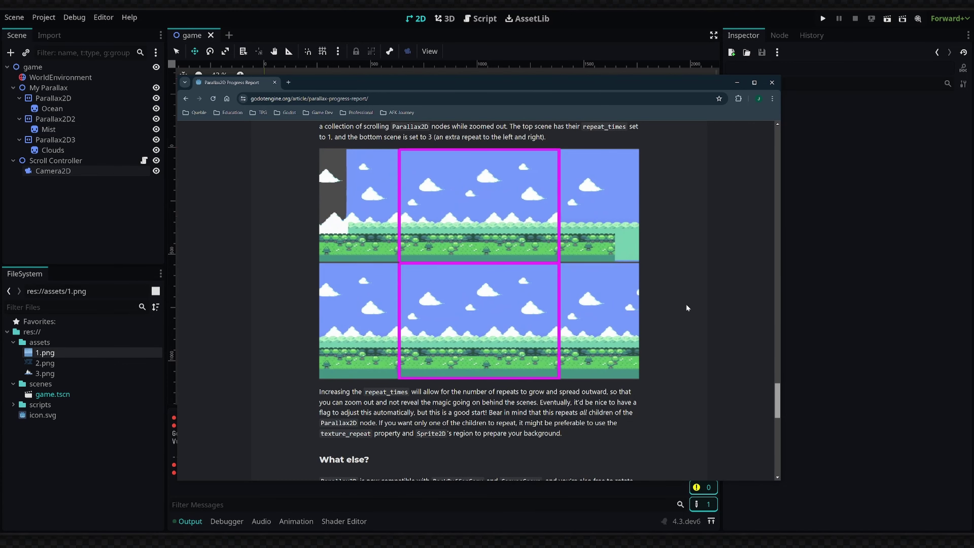
{"action": "key", "text": "alt+Tab"}
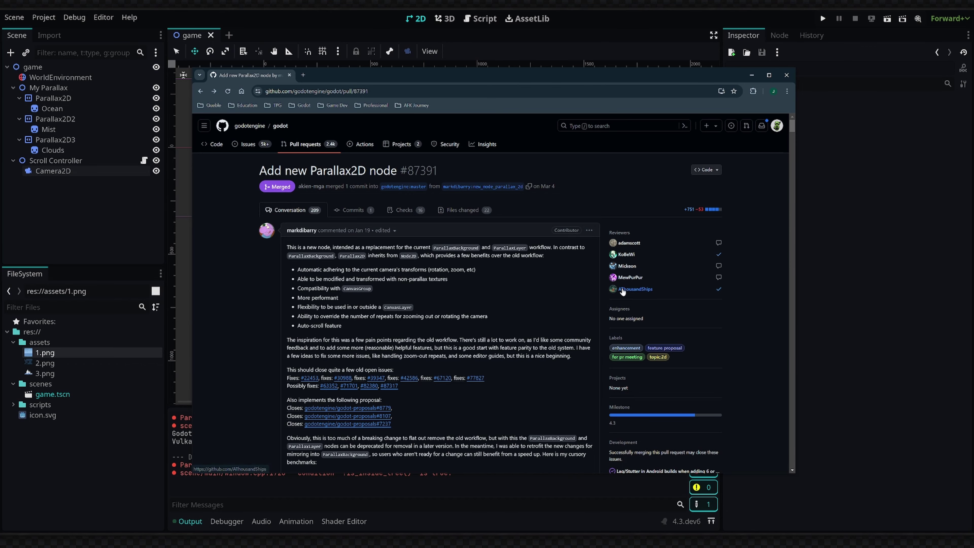
{"action": "scroll", "coordinate": [741, 166], "scroll_direction": "down", "scroll_amount": 2}
{"action": "scroll", "coordinate": [747, 188], "scroll_direction": "down", "scroll_amount": 10}
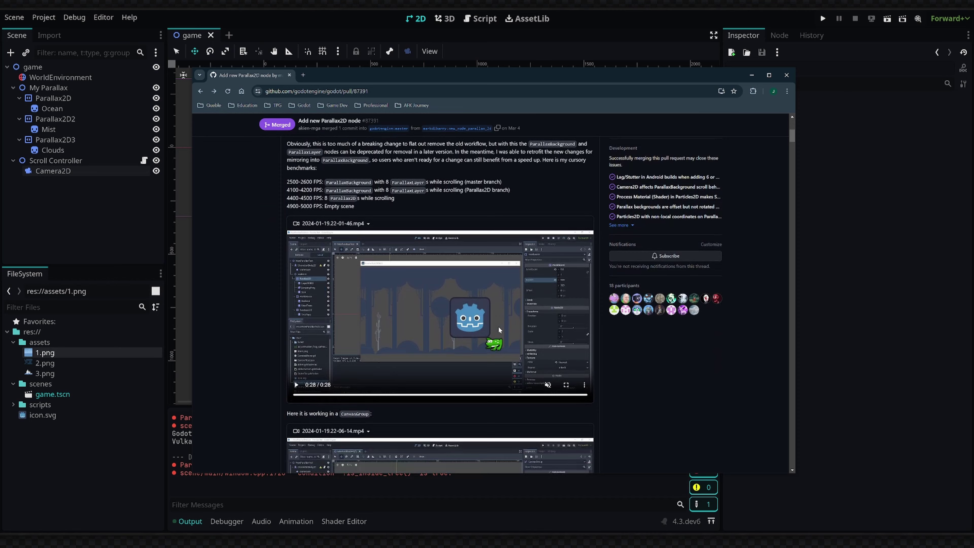
{"action": "left_click_drag", "start_coordinate": [793, 143], "coordinate": [793, 146]}
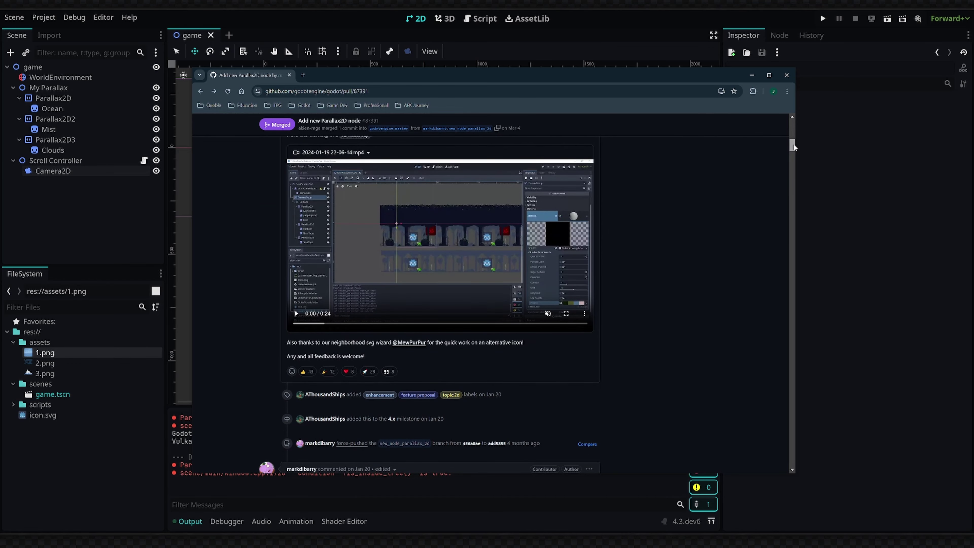
{"action": "key", "text": "Home"}
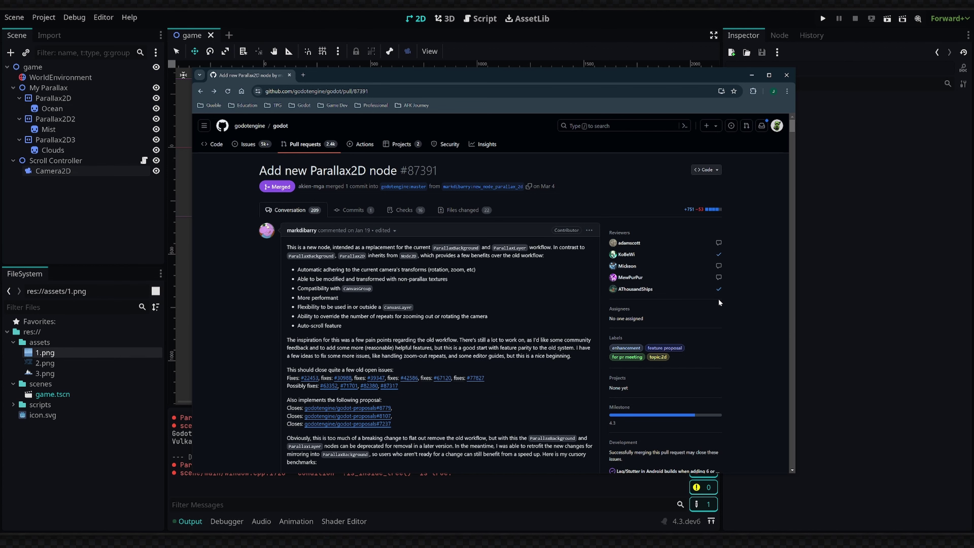
Back in Godot, inspect the WorldEnvironment, first Parallax2D layer and My Parallax position settings.
{"action": "left_click", "coordinate": [129, 223]}
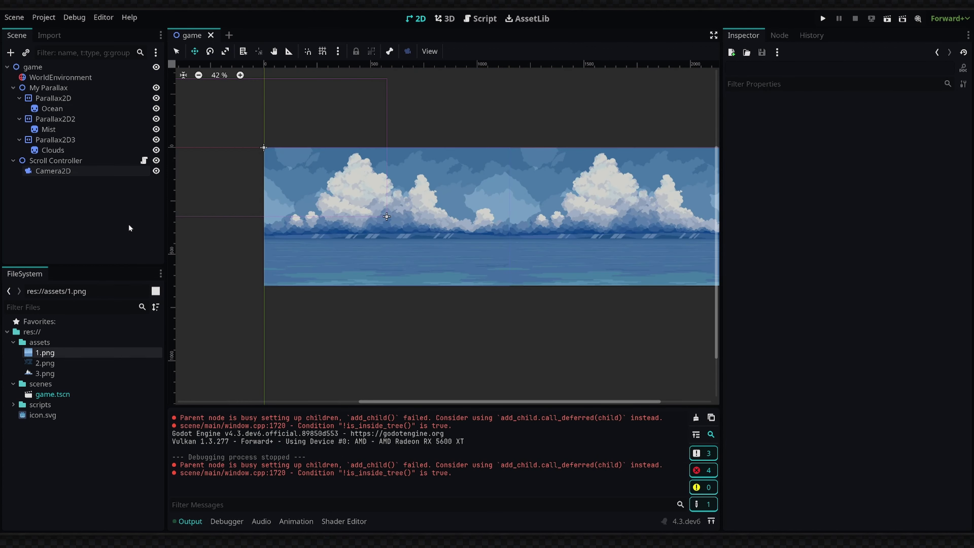
{"action": "left_click", "coordinate": [78, 79]}
{"action": "scroll", "coordinate": [536, 188], "scroll_direction": "down", "scroll_amount": 1}
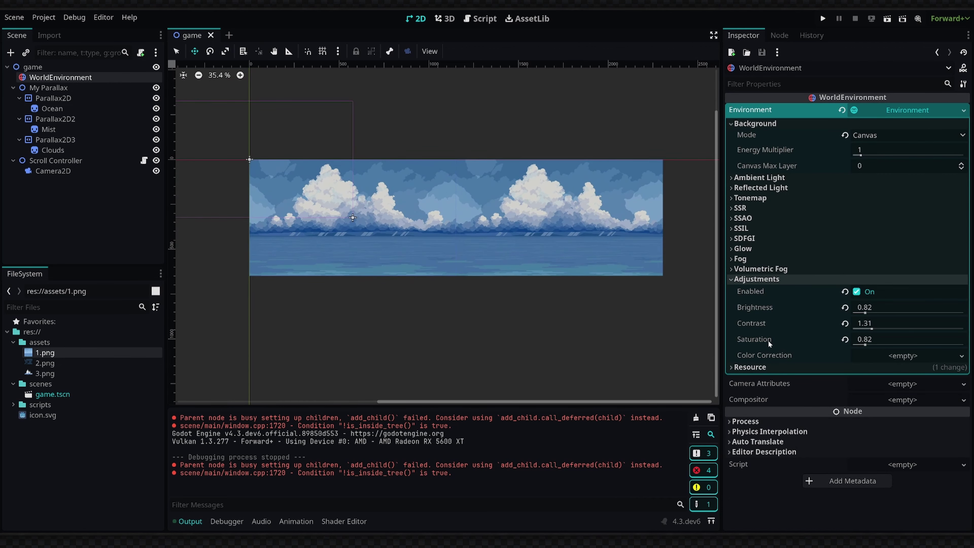
{"action": "left_click", "coordinate": [880, 115]}
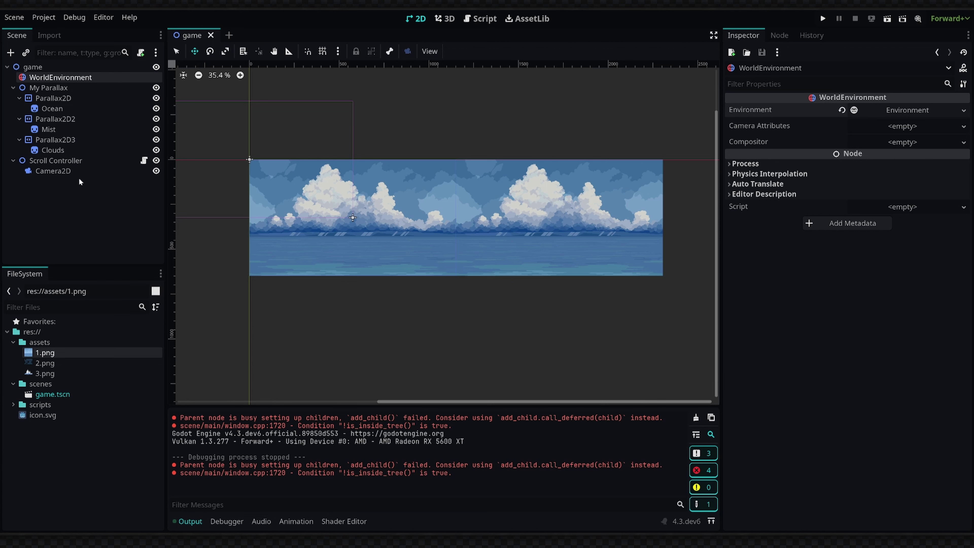
{"action": "left_click", "coordinate": [62, 99]}
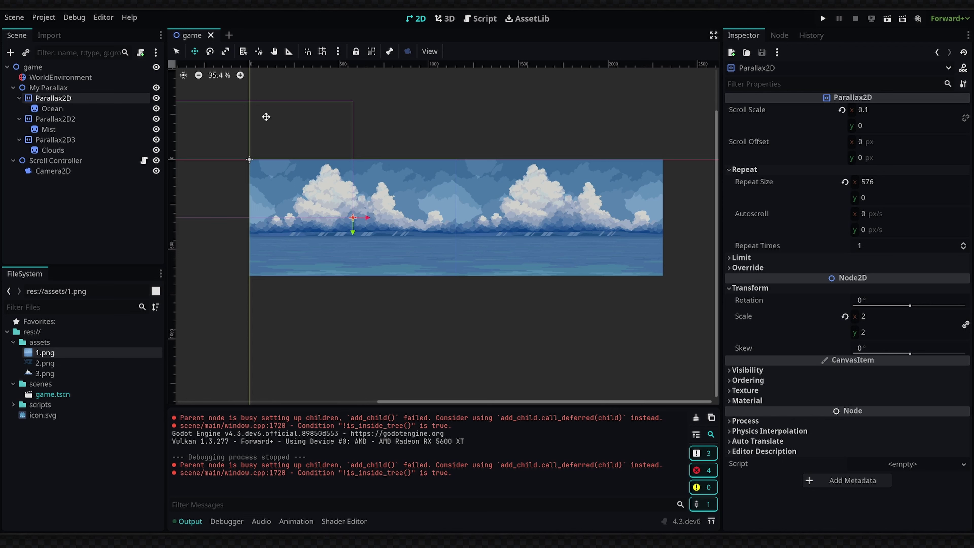
{"action": "left_click", "coordinate": [57, 89]}
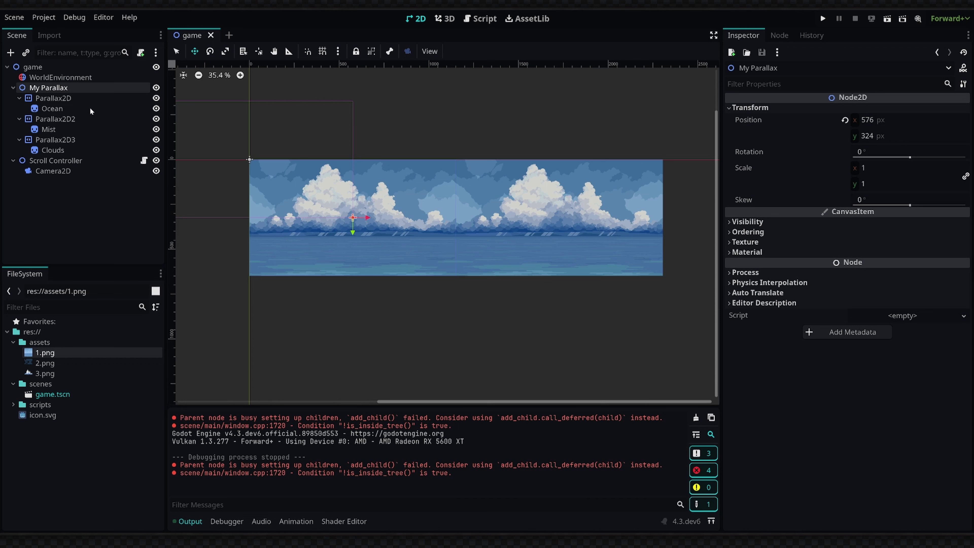
Delete the three Parallax2D layers along with their Ocean, Mist and Clouds sprites.
{"action": "left_click", "coordinate": [68, 101]}
{"action": "left_click", "coordinate": [78, 150], "text": "shift"}
{"action": "key", "text": "Delete"}
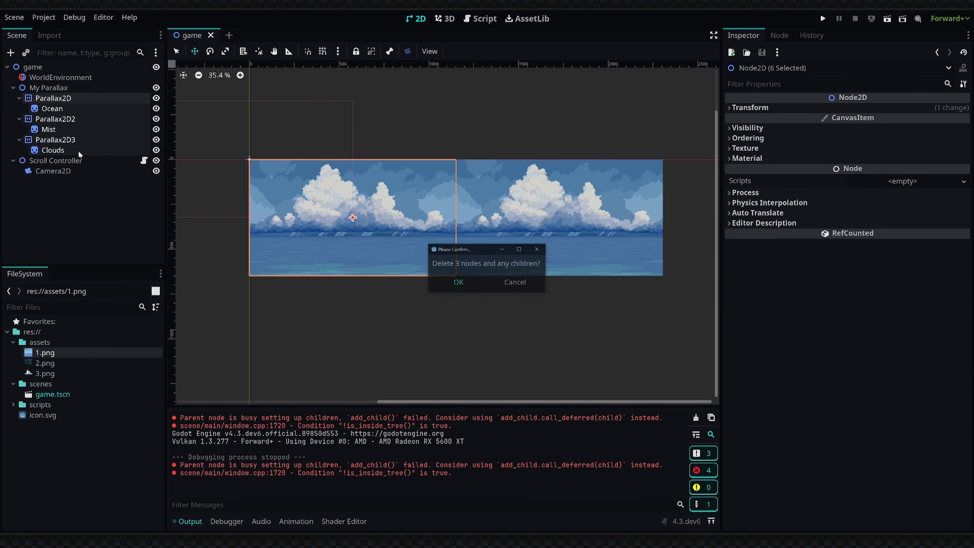
{"action": "key", "text": "Return"}
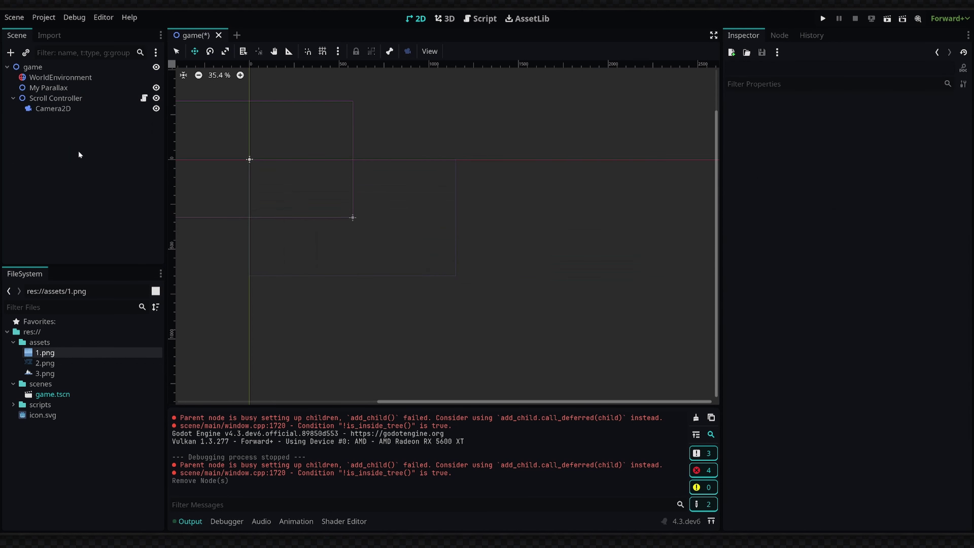
Add a Parallax2D child under My Parallax by searching 'par' in the node picker.
{"action": "left_click", "coordinate": [48, 89]}
{"action": "left_click", "coordinate": [10, 52]}
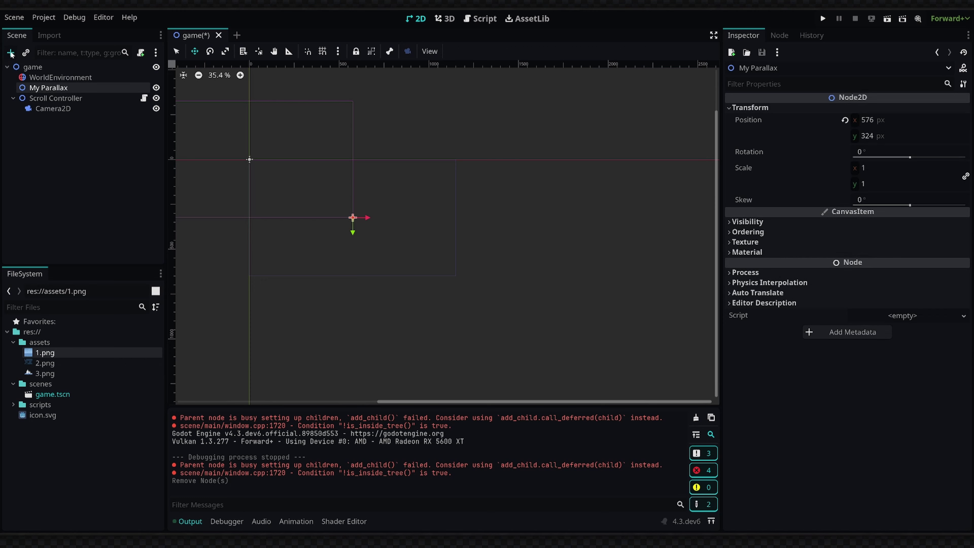
{"action": "type", "text": "par"}
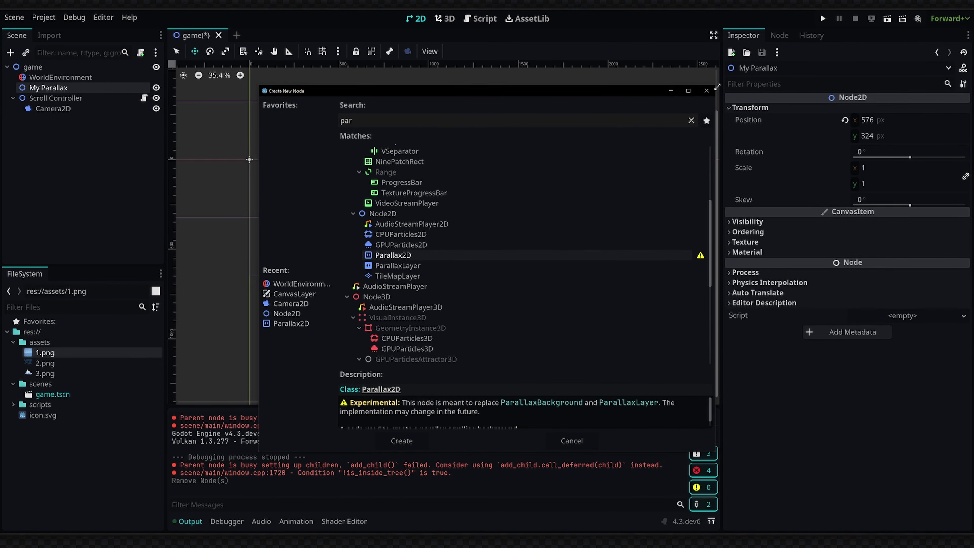
{"action": "left_click_drag", "start_coordinate": [717, 86], "coordinate": [765, 70]}
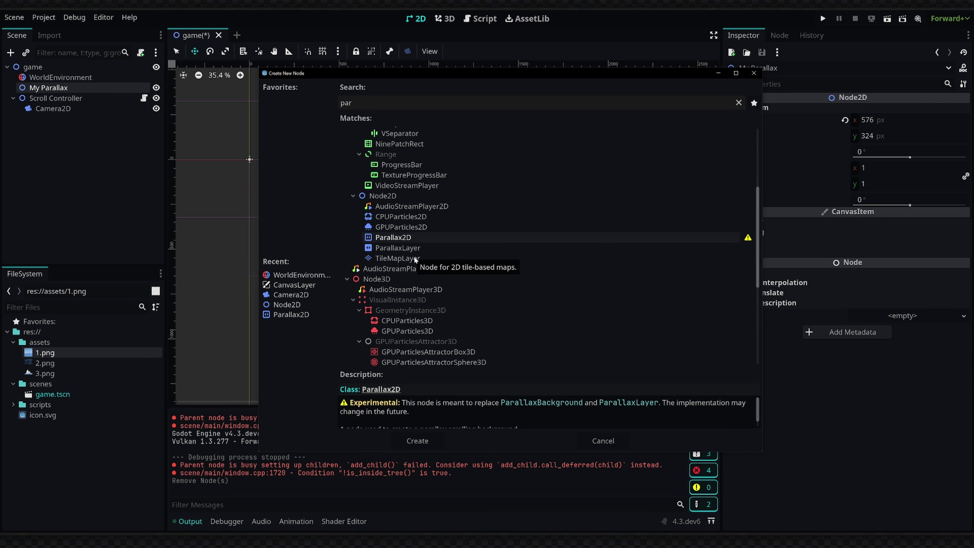
{"action": "left_click_drag", "start_coordinate": [598, 72], "coordinate": [558, 72]}
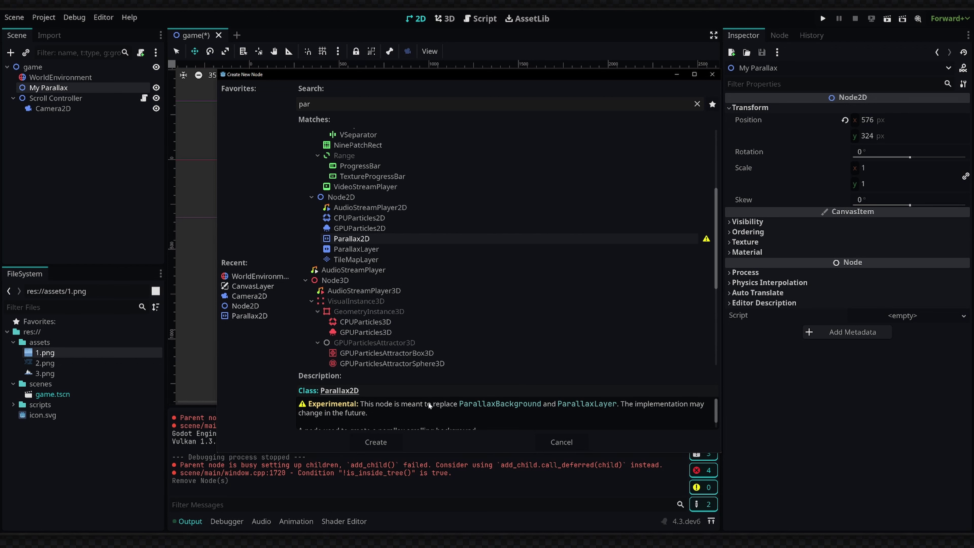
{"action": "scroll", "coordinate": [428, 402], "scroll_direction": "down", "scroll_amount": 1}
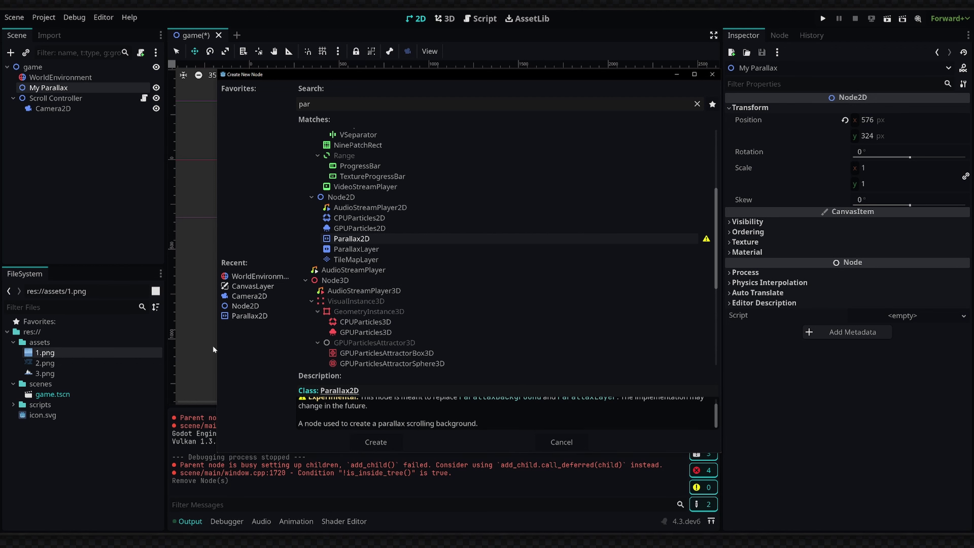
{"action": "double_click", "coordinate": [356, 239]}
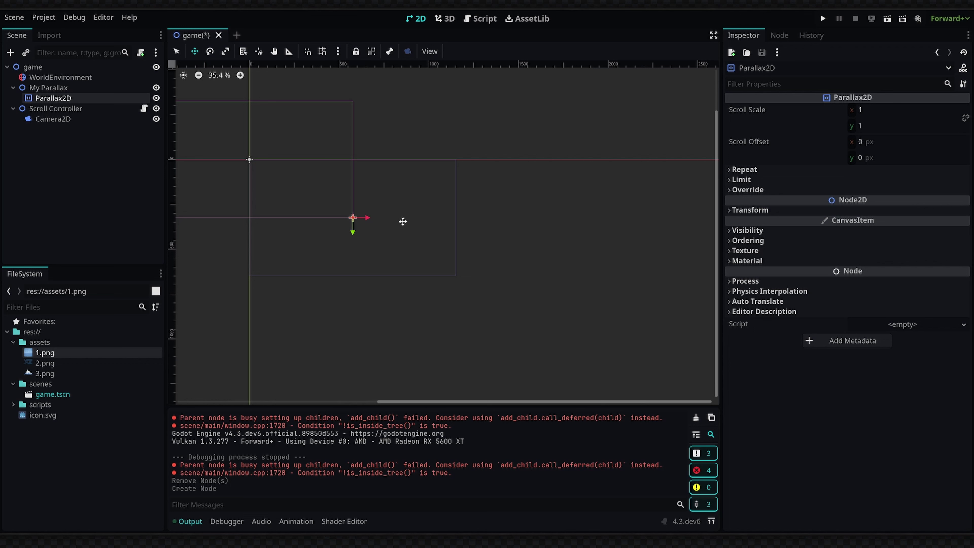
{"action": "left_click", "coordinate": [761, 190]}
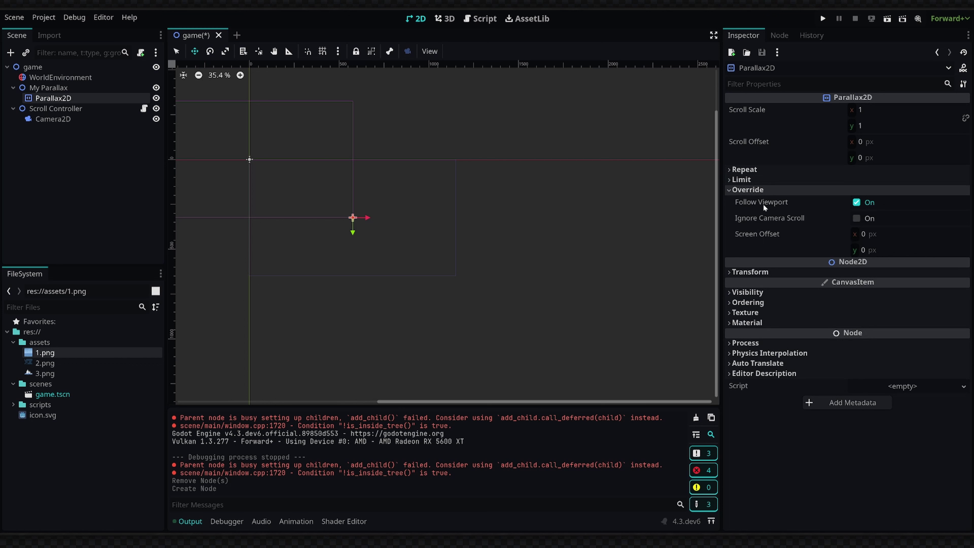
{"action": "mouse_move", "coordinate": [763, 204]}
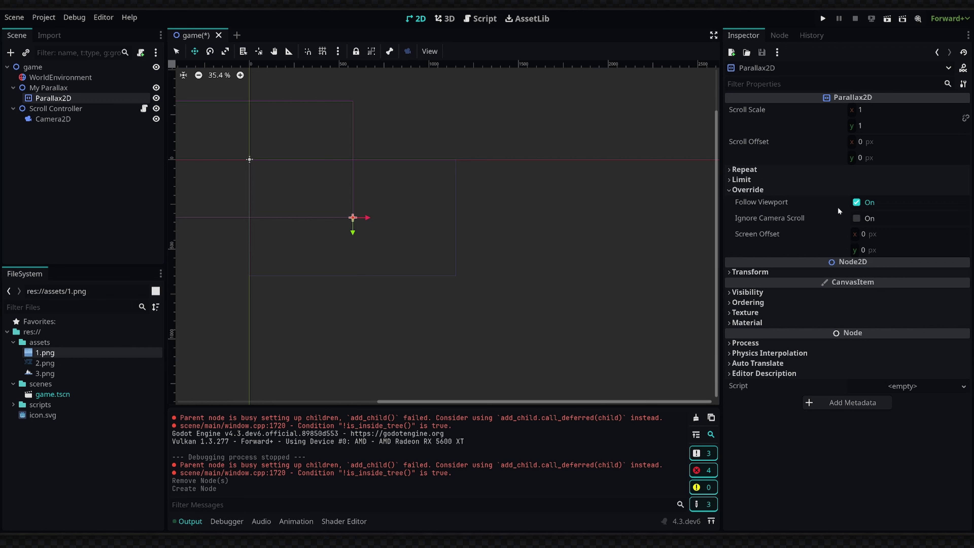
{"action": "left_click", "coordinate": [758, 190]}
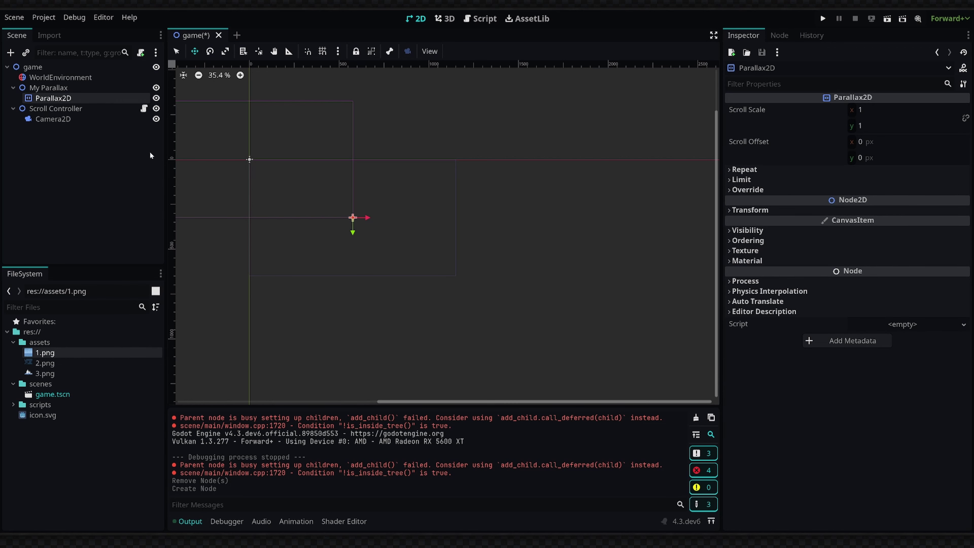
Add a Sprite2D under the Parallax2D and rename it Ocean.
{"action": "left_click", "coordinate": [10, 53]}
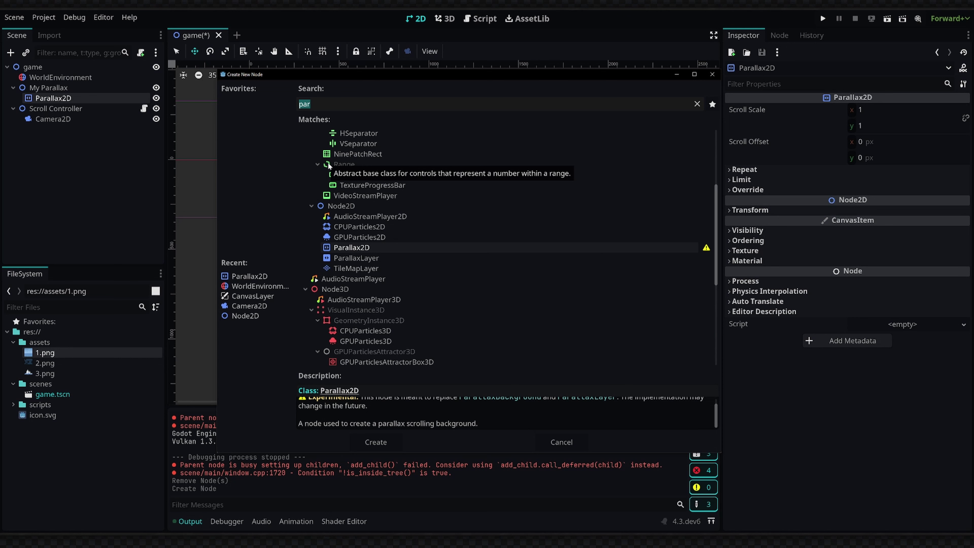
{"action": "type", "text": "spri"}
{"action": "key", "text": "Return"}
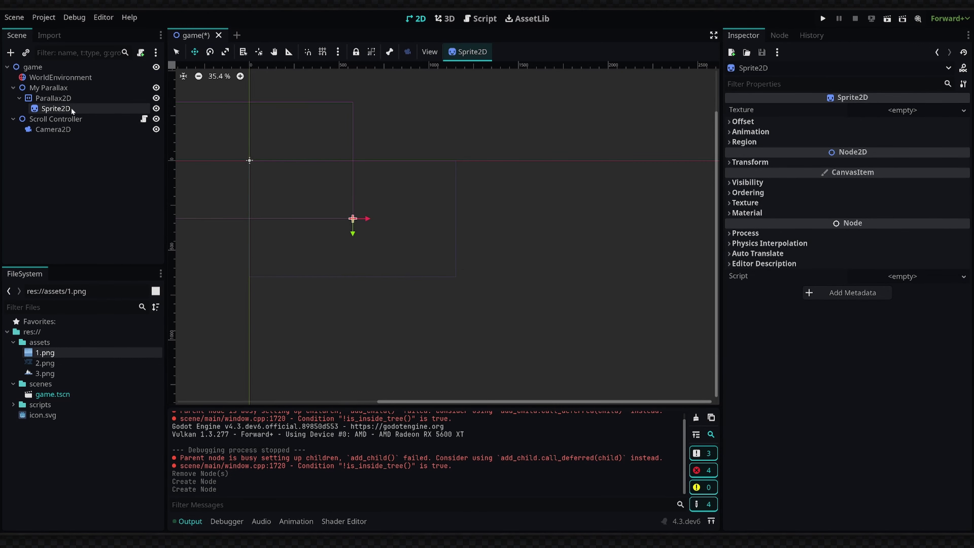
{"action": "double_click", "coordinate": [74, 110]}
{"action": "type", "text": "Ocena"}
{"action": "key", "text": "BackSpace"}
{"action": "key", "text": "BackSpace"}
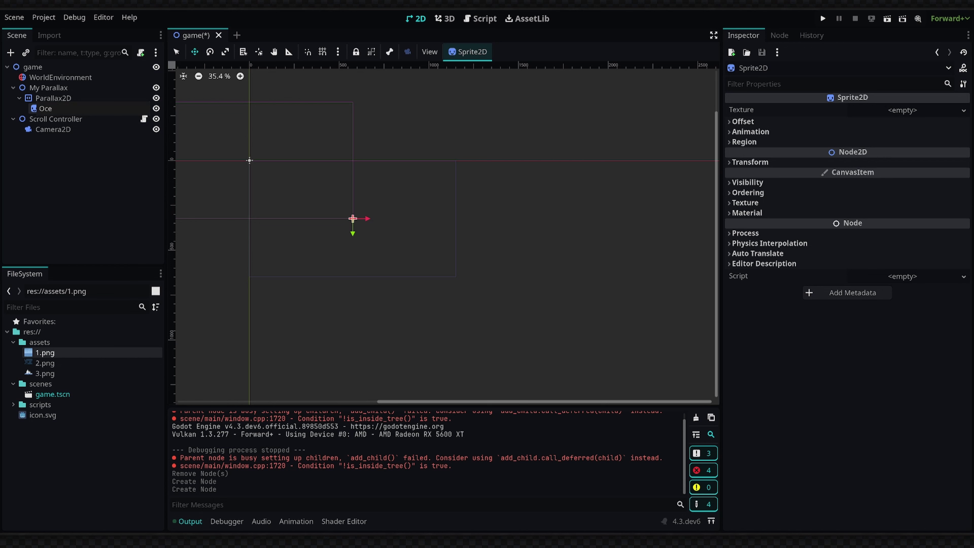
{"action": "type", "text": "an"}
{"action": "key", "text": "Return"}
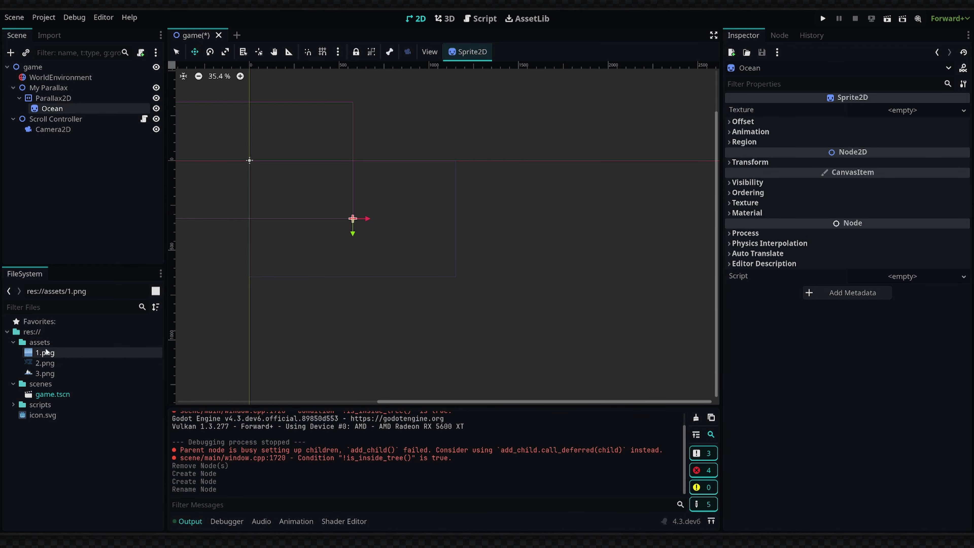
Assign 1.png as the Ocean sprite's texture and center it in the canvas.
{"action": "left_click_drag", "start_coordinate": [50, 354], "coordinate": [899, 116]}
{"action": "scroll", "coordinate": [393, 254], "scroll_direction": "up", "scroll_amount": 3}
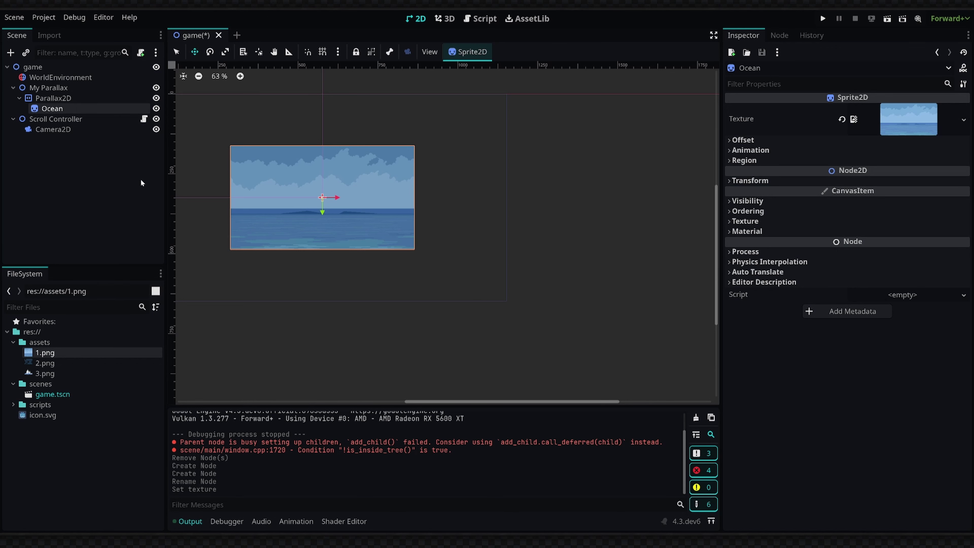
{"action": "middle_click_drag", "start_coordinate": [460, 184], "coordinate": [235, 173]}
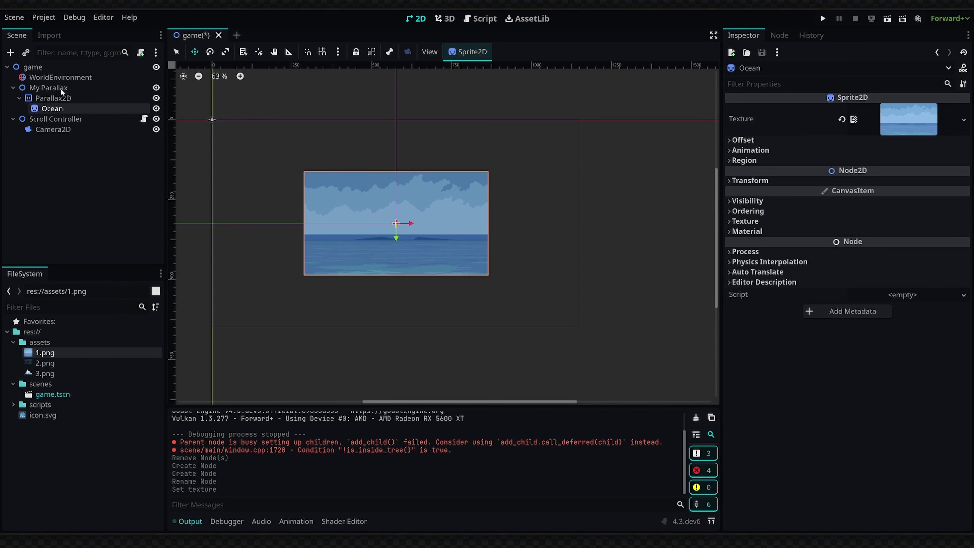
Set the Parallax2D Scroll Scale to x 0.1 and y 0.
{"action": "left_click", "coordinate": [59, 99]}
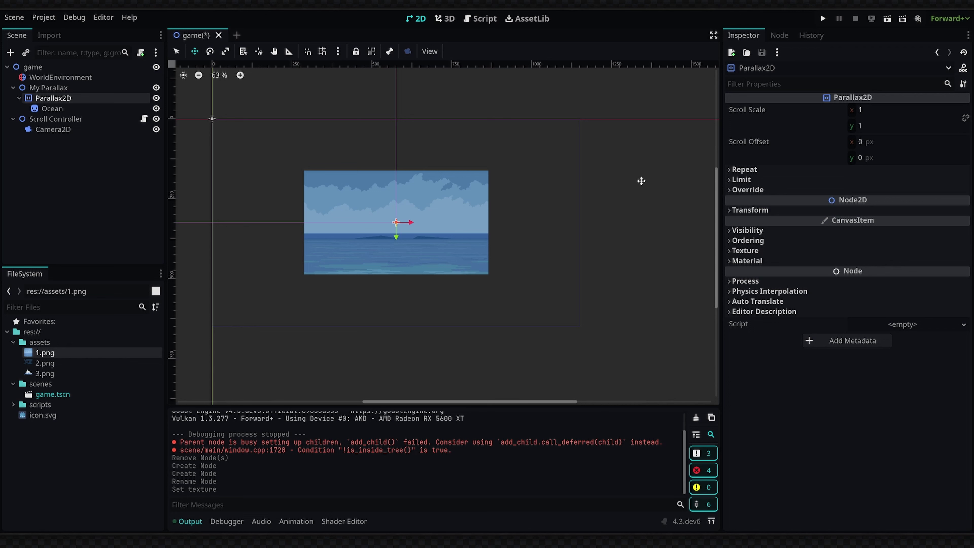
{"action": "mouse_move", "coordinate": [767, 113]}
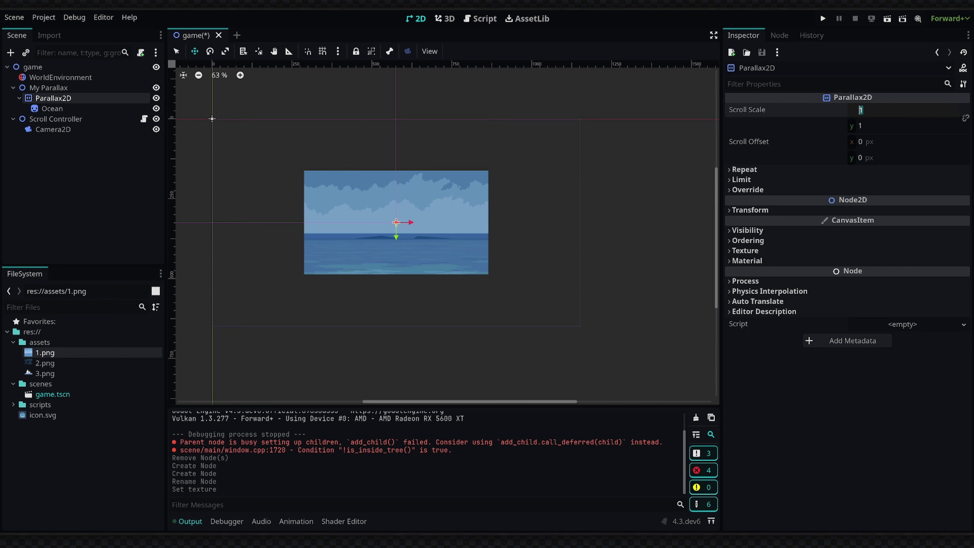
{"action": "type", "text": "0.1"}
{"action": "key", "text": "Return"}
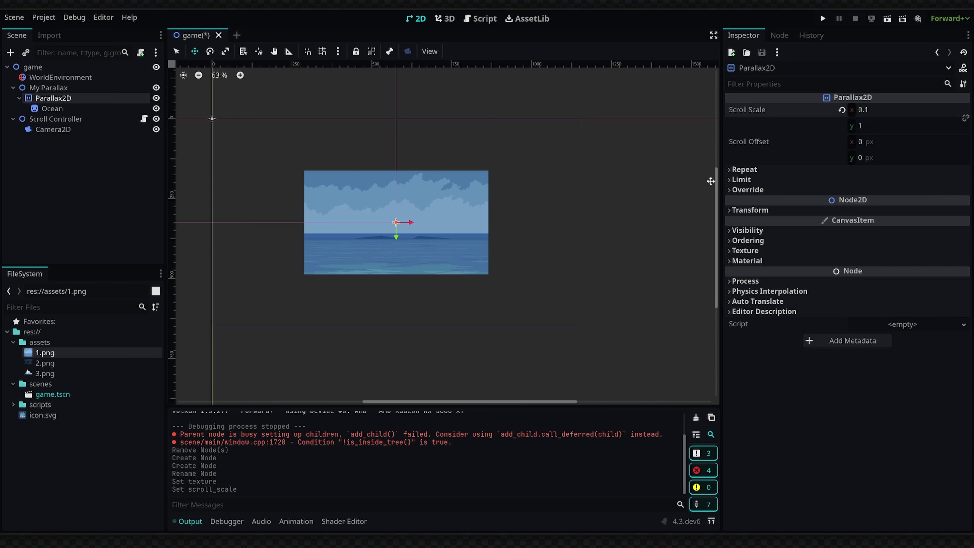
{"action": "left_click", "coordinate": [882, 126]}
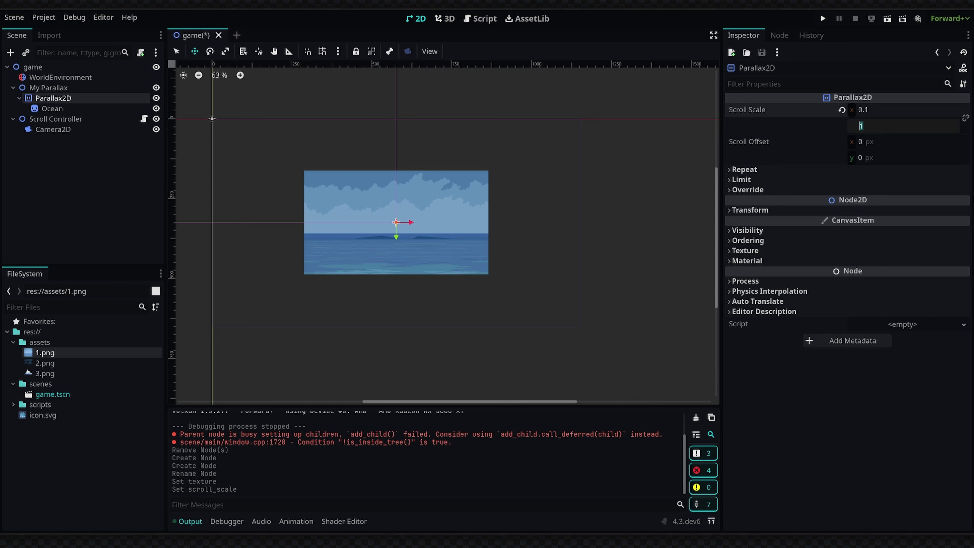
{"action": "type", "text": "0"}
{"action": "key", "text": "Return"}
Set the Parallax2D Repeat Size x to 576 px and save the scene.
{"action": "left_click", "coordinate": [777, 171]}
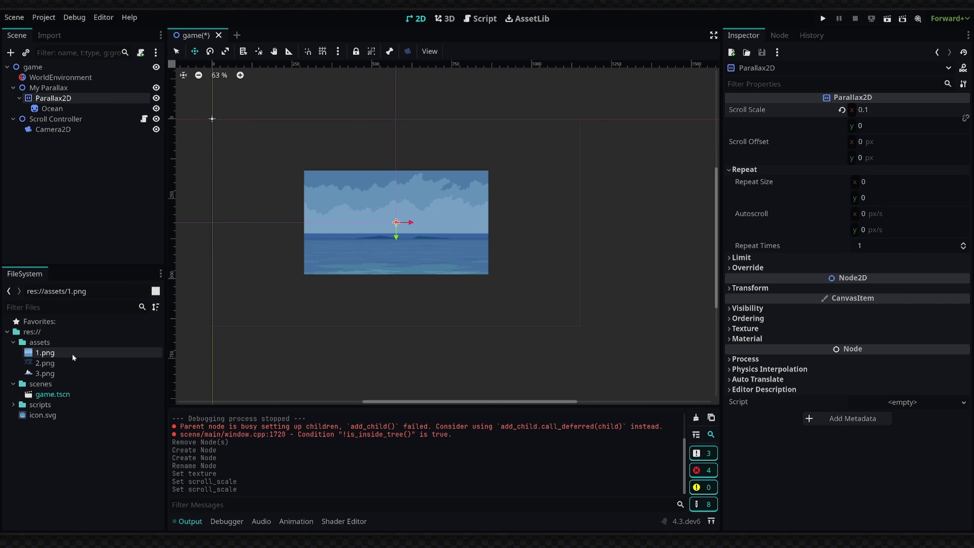
{"action": "mouse_move", "coordinate": [73, 354]}
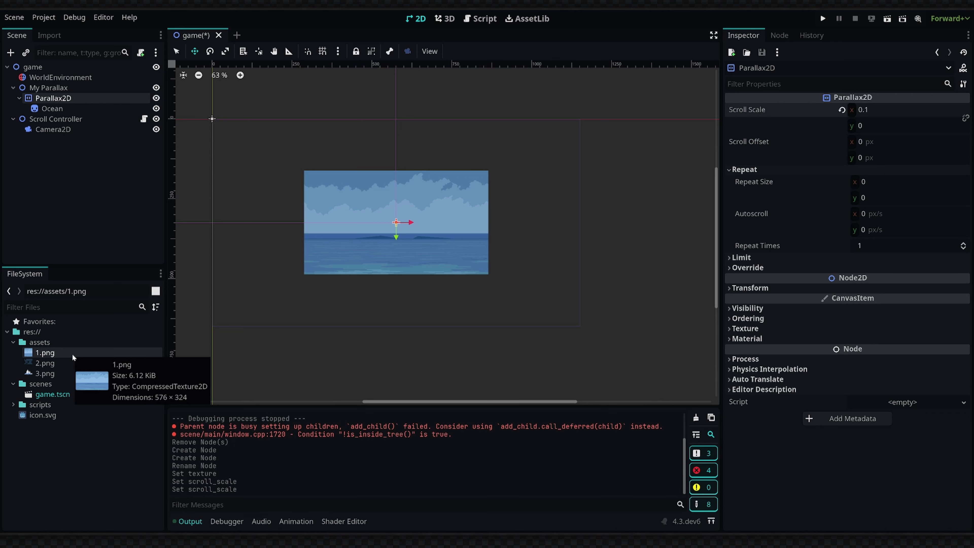
{"action": "left_click", "coordinate": [888, 183]}
{"action": "type", "text": "576"}
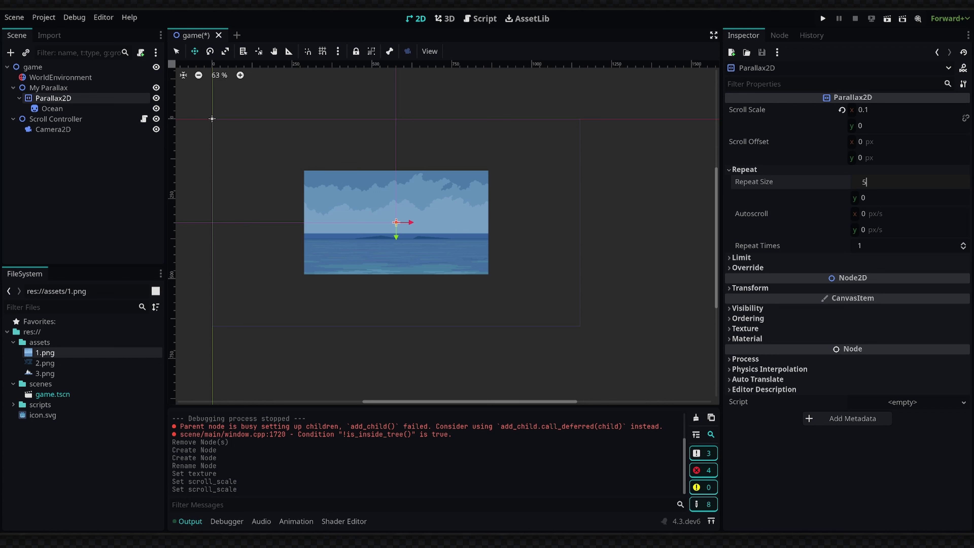
{"action": "key", "text": "Return"}
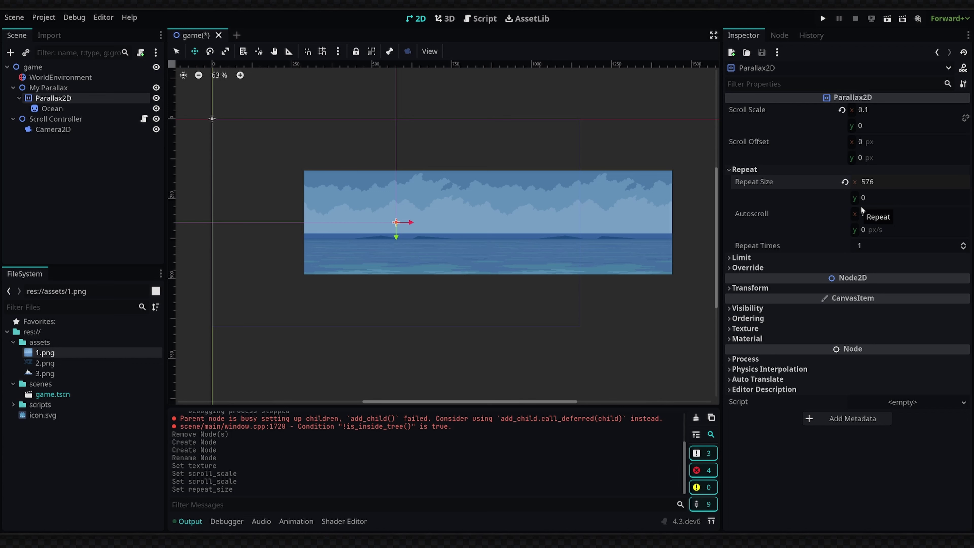
{"action": "key", "text": "ctrl+s"}
{"action": "left_click", "coordinate": [98, 120]}
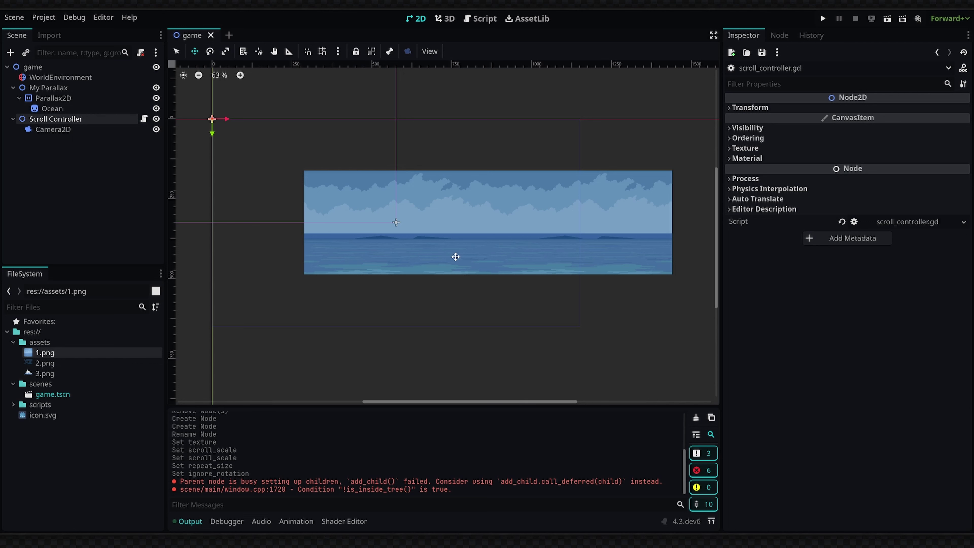
Delete the old Scroll Controller and its Camera2D, then add a Node2D named Scroll Controller.
{"action": "left_click", "coordinate": [206, 203]}
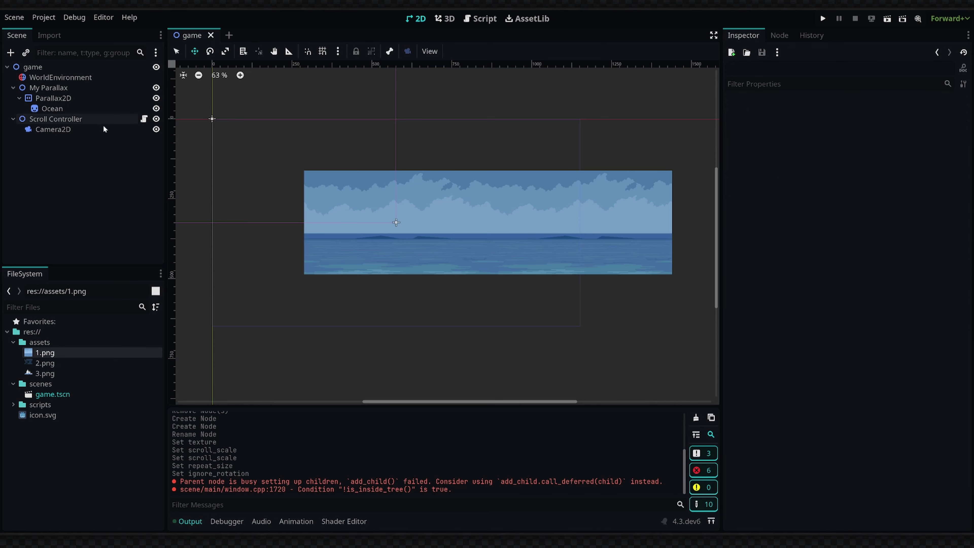
{"action": "left_click", "coordinate": [61, 119]}
{"action": "key", "text": "Delete"}
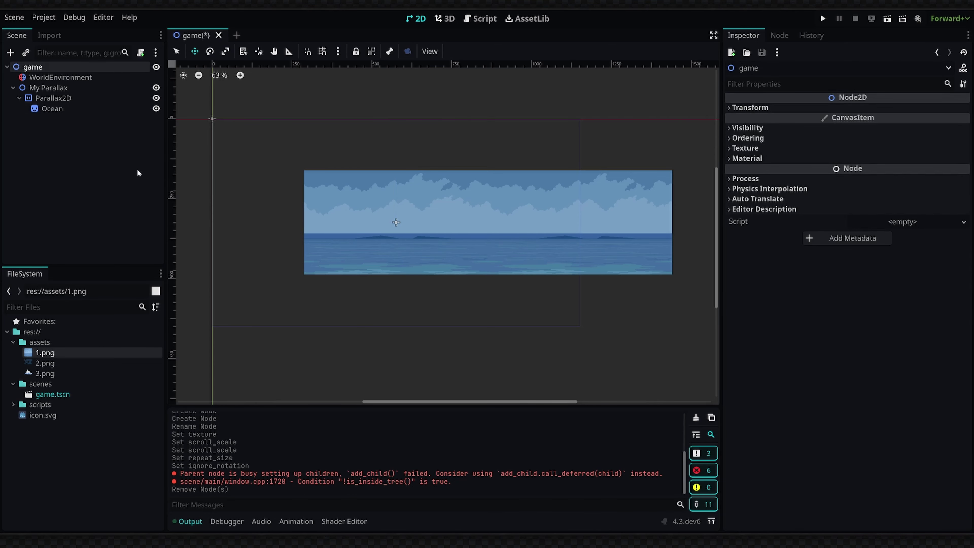
{"action": "left_click", "coordinate": [11, 53]}
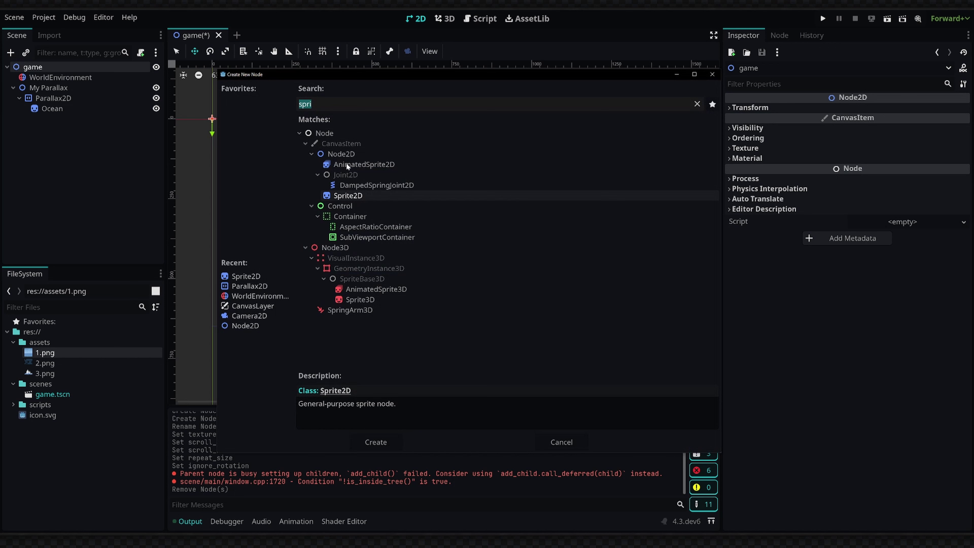
{"action": "double_click", "coordinate": [342, 158]}
{"action": "double_click", "coordinate": [61, 119]}
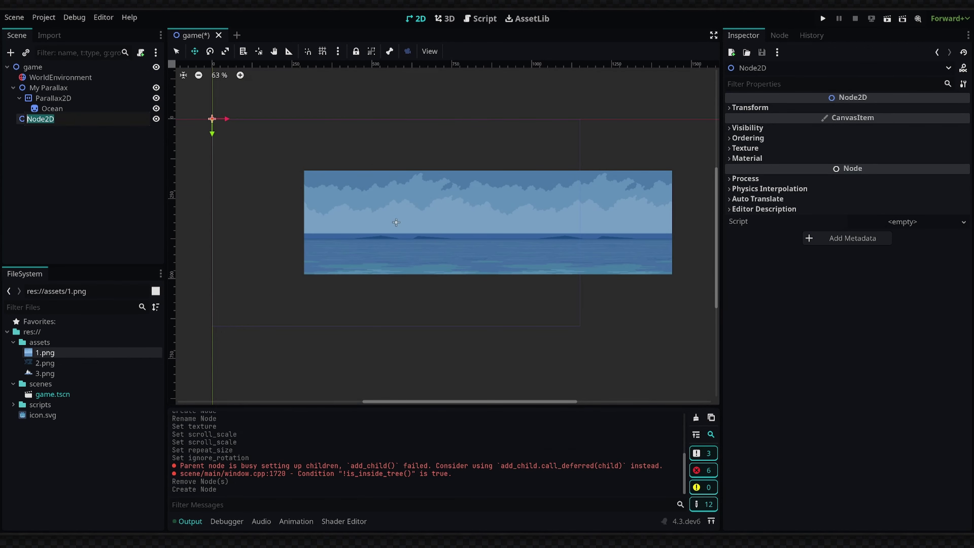
{"action": "type", "text": "Scroll Controller"}
{"action": "key", "text": "Return"}
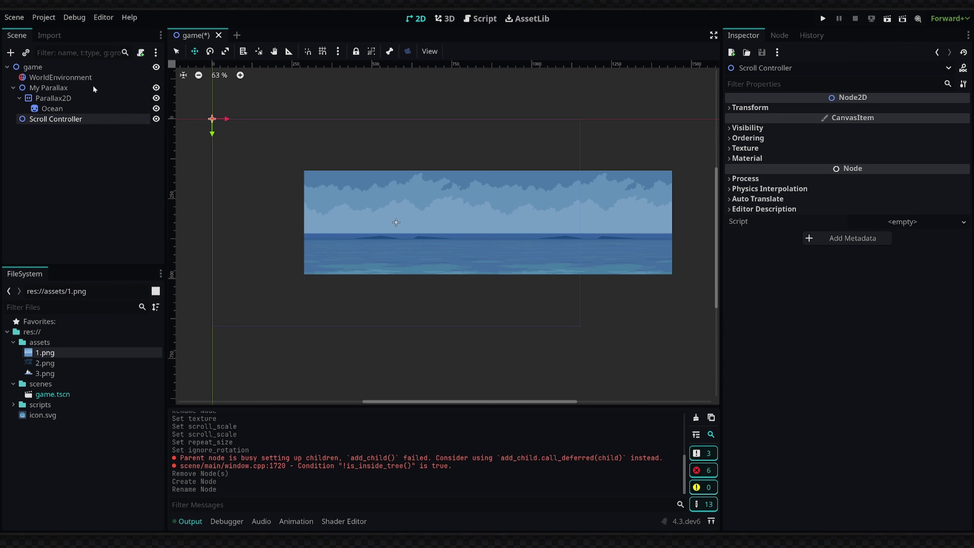
Attach the existing res://scripts/scroll_controller.gd script to Scroll Controller.
{"action": "left_click", "coordinate": [140, 53]}
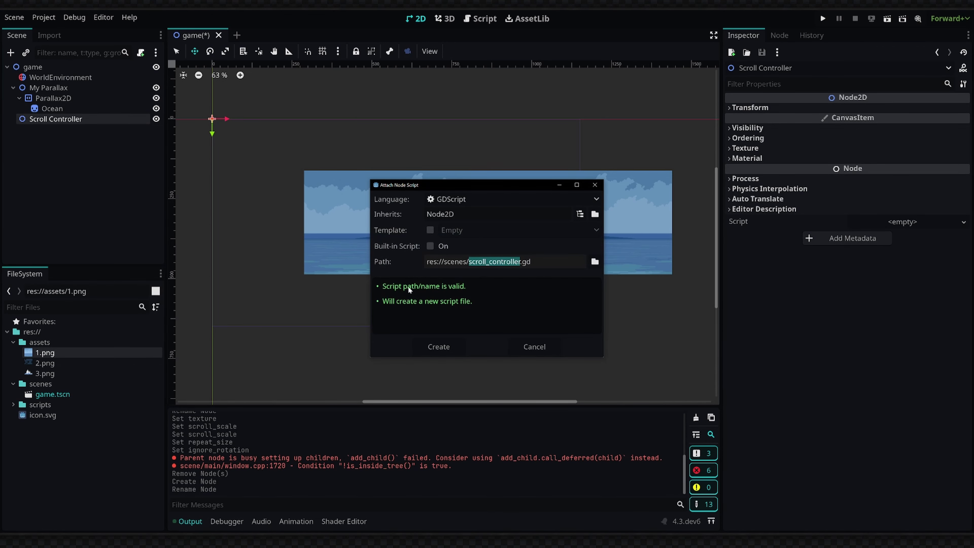
{"action": "left_click", "coordinate": [595, 262]}
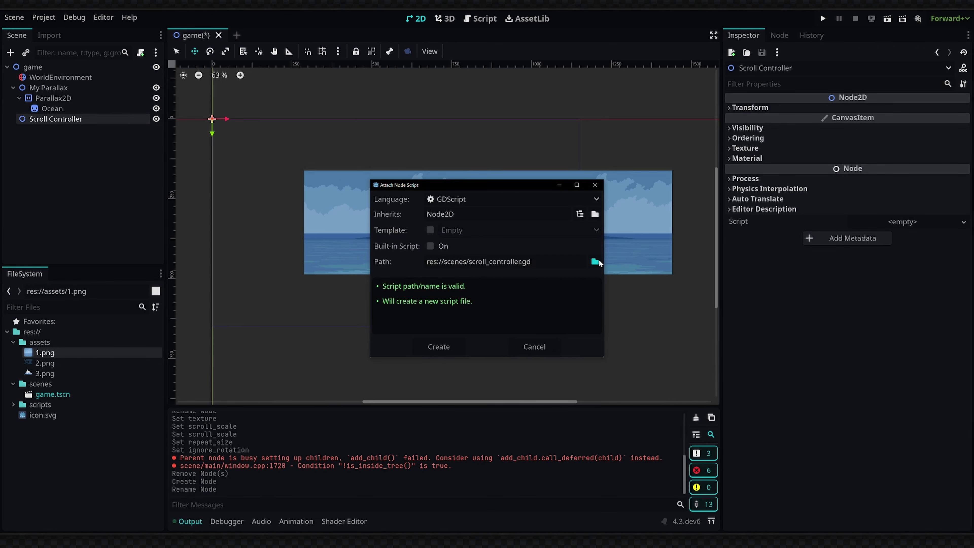
{"action": "left_click", "coordinate": [252, 105]}
{"action": "double_click", "coordinate": [429, 152]}
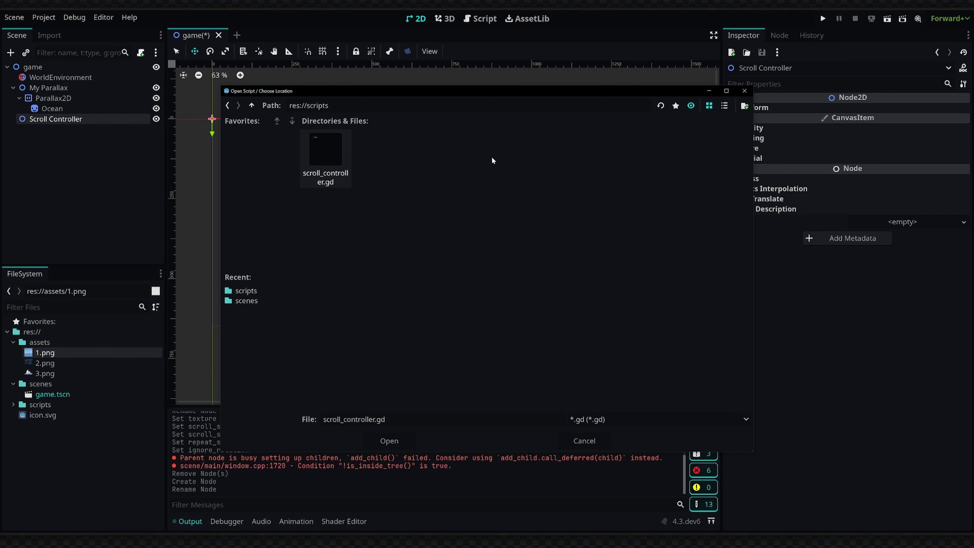
{"action": "left_click", "coordinate": [389, 440]}
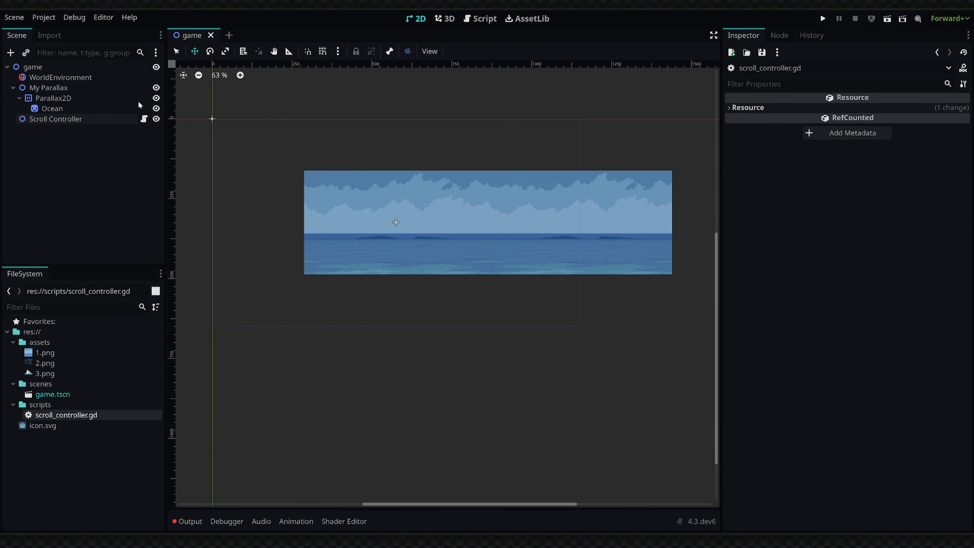
In scroll_controller.gd, add const SPEED = 500 and declare func _process(delta).
{"action": "left_click", "coordinate": [144, 122]}
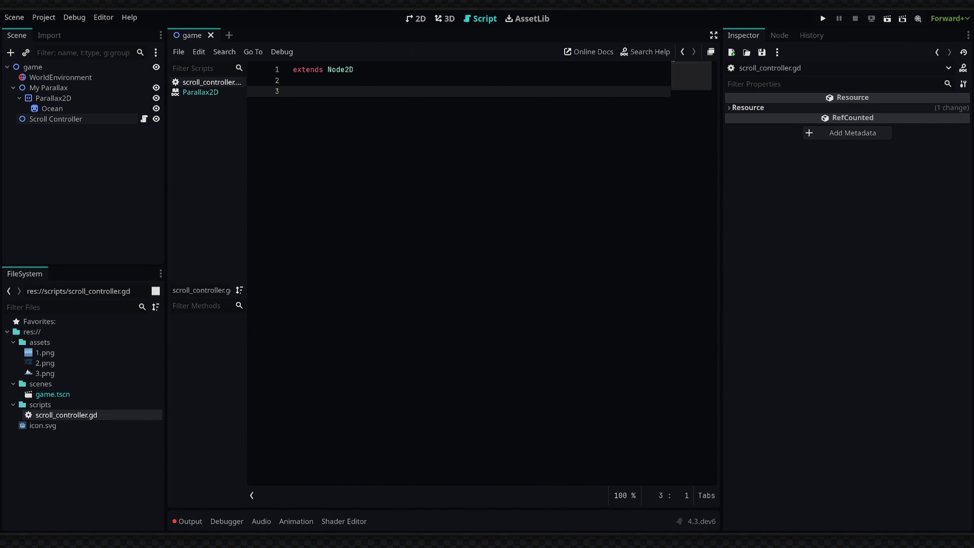
{"action": "scroll", "coordinate": [459, 269], "scroll_direction": "up", "scroll_amount": 5, "text": "ctrl"}
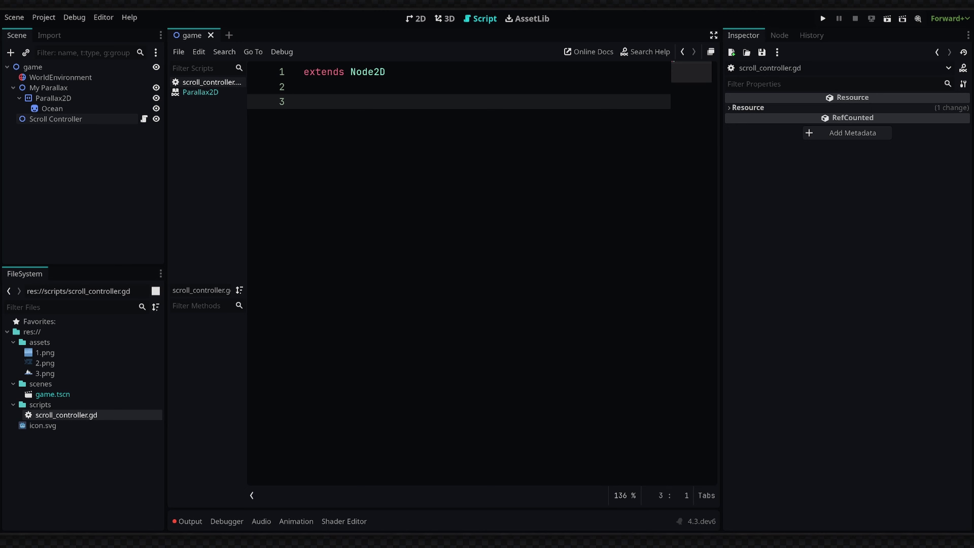
{"action": "type", "text": "const"}
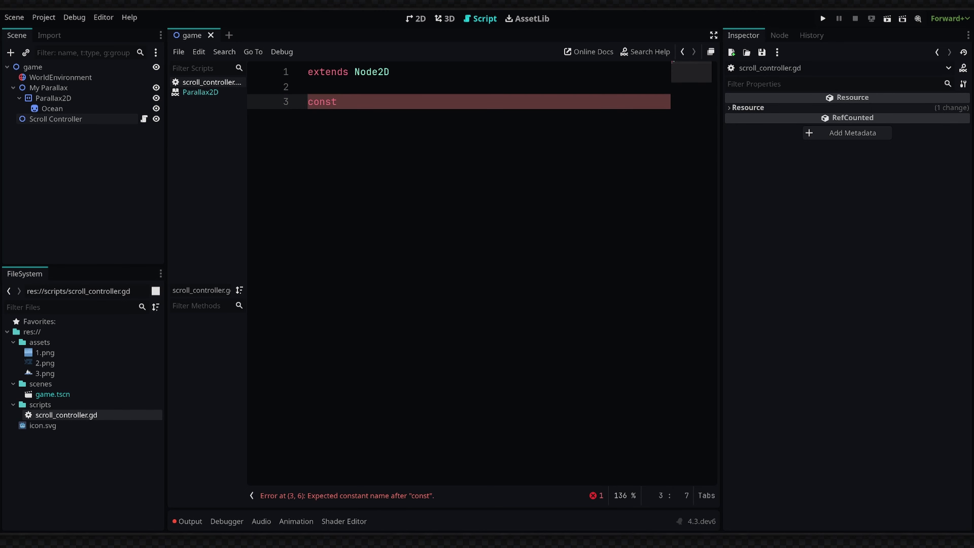
{"action": "type", "text": " SPEED = 500"}
{"action": "key", "text": "Return"}
{"action": "key", "text": "Return"}
{"action": "key", "text": "Return"}
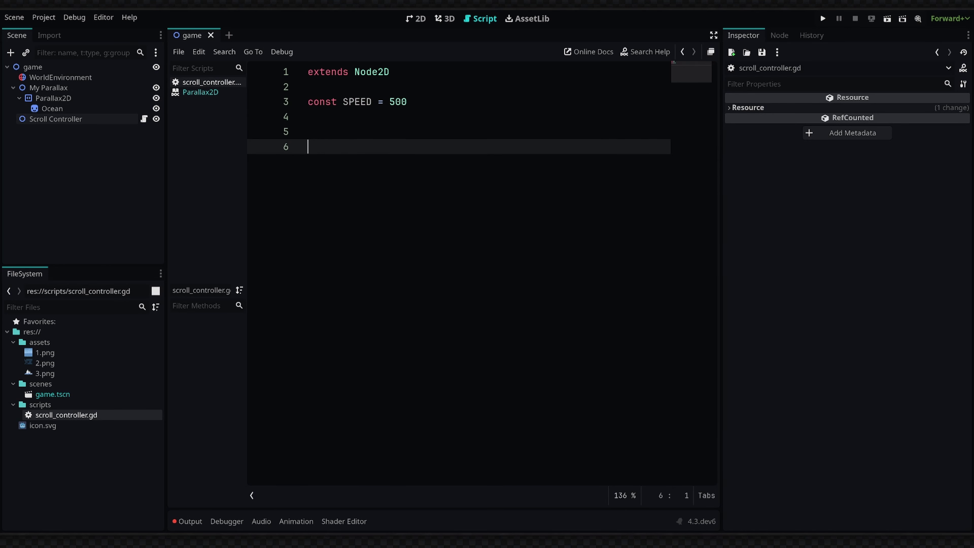
{"action": "type", "text": "func _pro"}
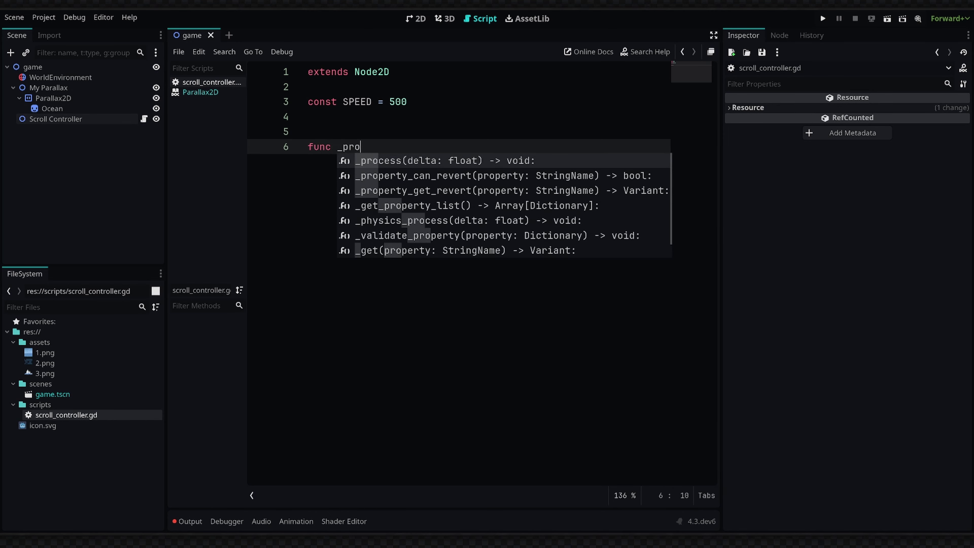
{"action": "key", "text": "Return"}
{"action": "key", "text": "Return"}
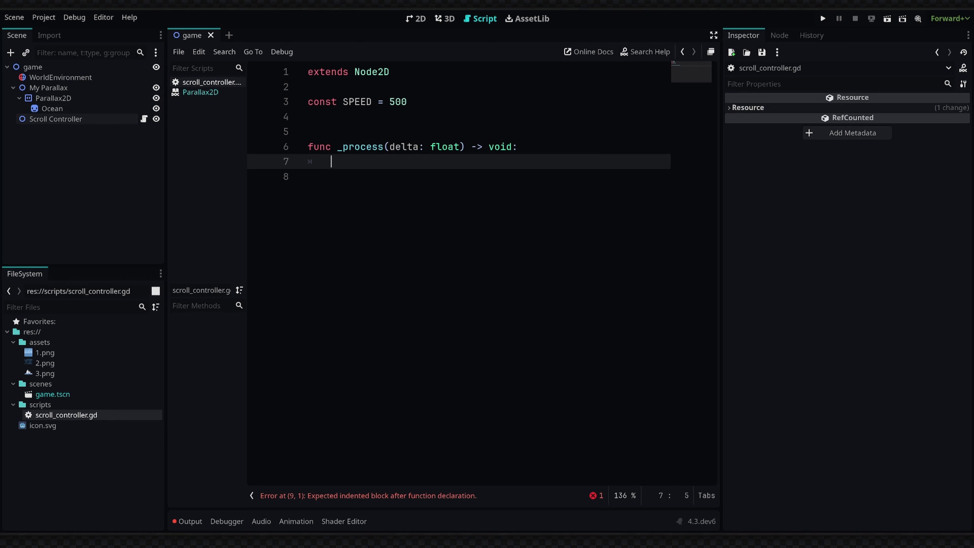
Write var axis = Input.get_axis("left", "right") as the first line of _process.
{"action": "type", "text": "var axis = Input."}
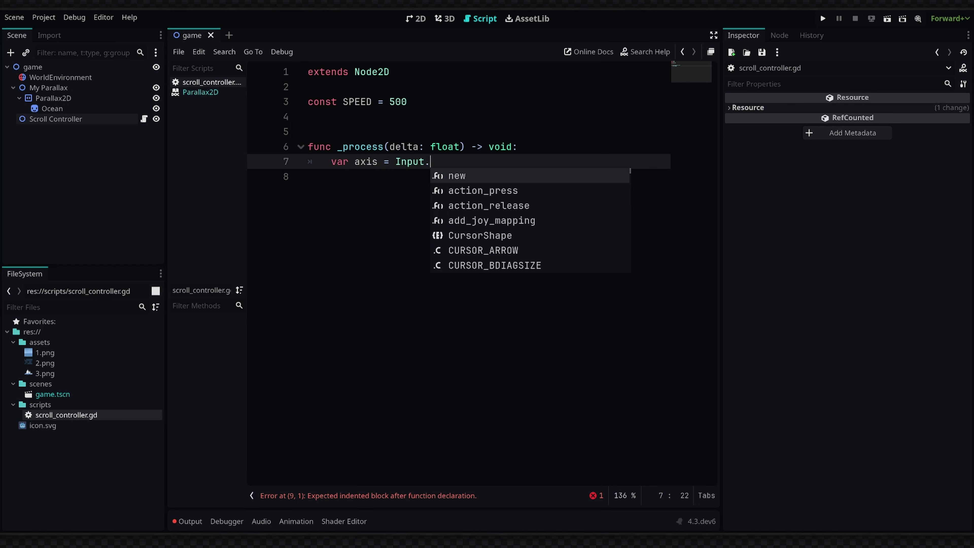
{"action": "type", "text": "get_ax"}
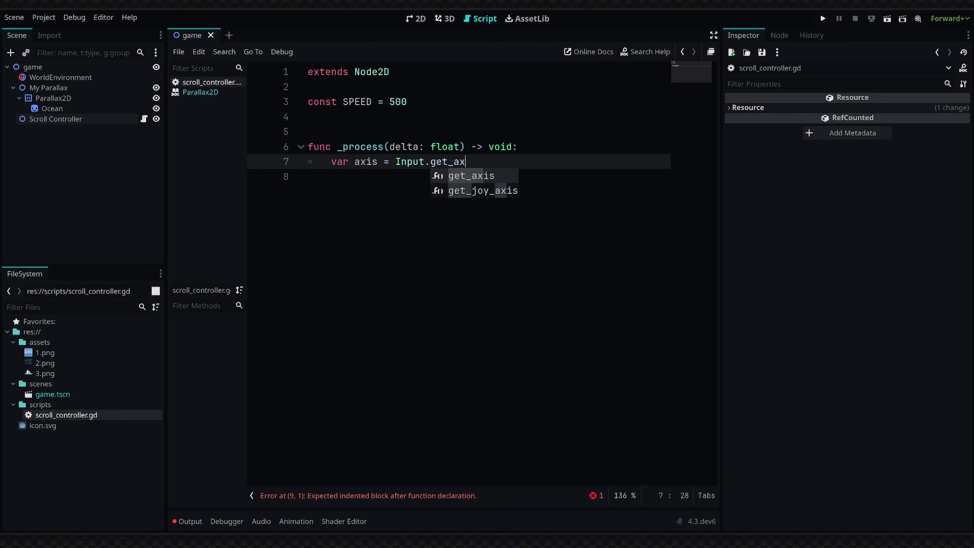
{"action": "key", "text": "Return"}
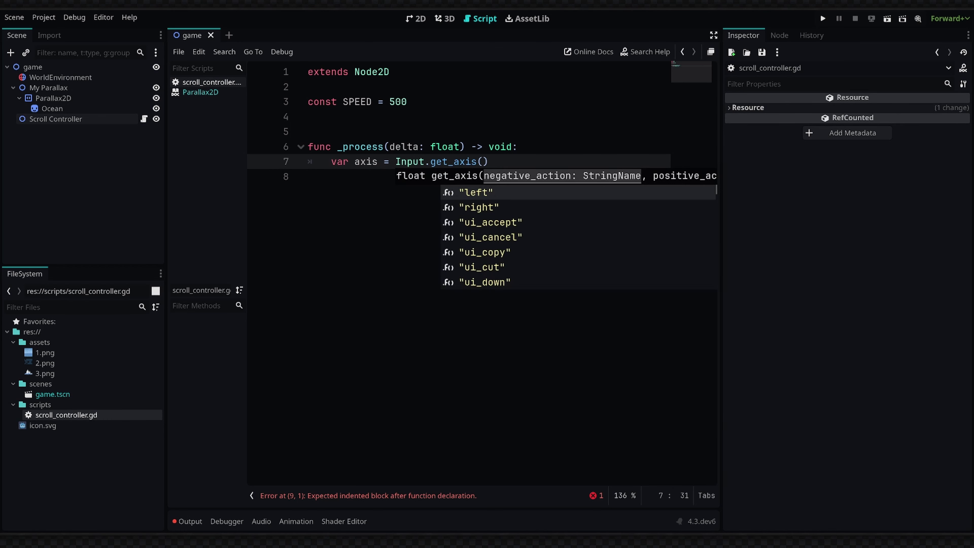
{"action": "key", "text": "Return"}
{"action": "type", "text": ", ri"}
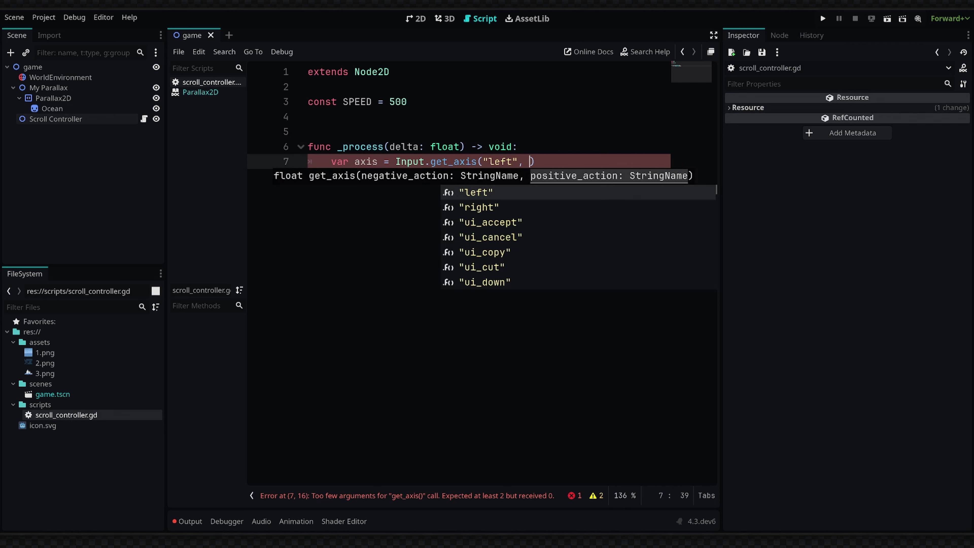
{"action": "key", "text": "Return"}
{"action": "key", "text": "ctrl+z"}
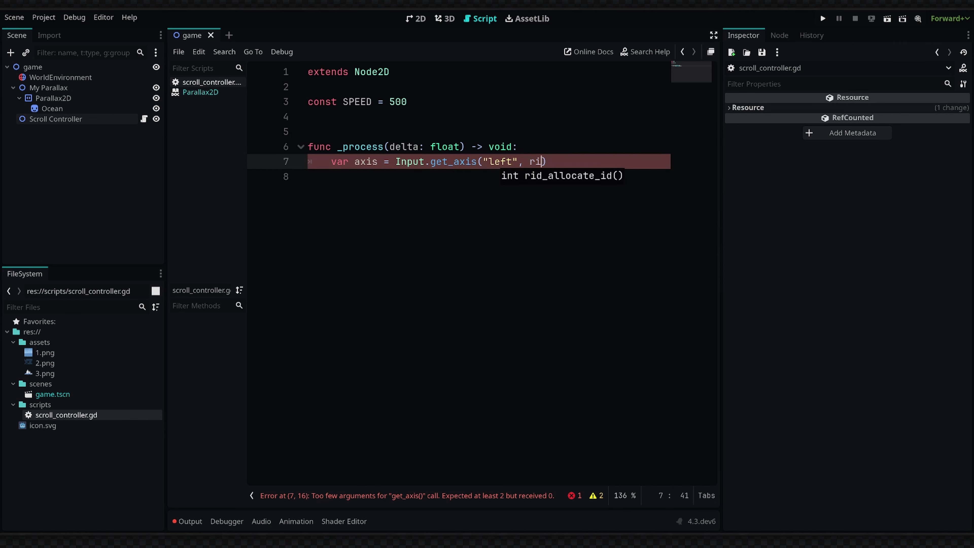
{"action": "key", "text": "BackSpace"}
{"action": "key", "text": "BackSpace"}
{"action": "type", "text": "\"righ"}
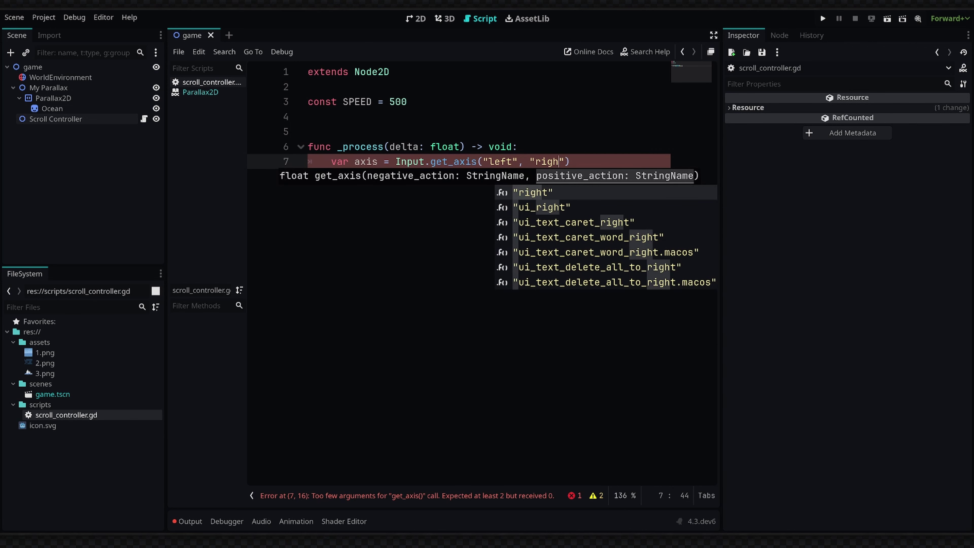
{"action": "key", "text": "Return"}
{"action": "left_click", "coordinate": [308, 132]}
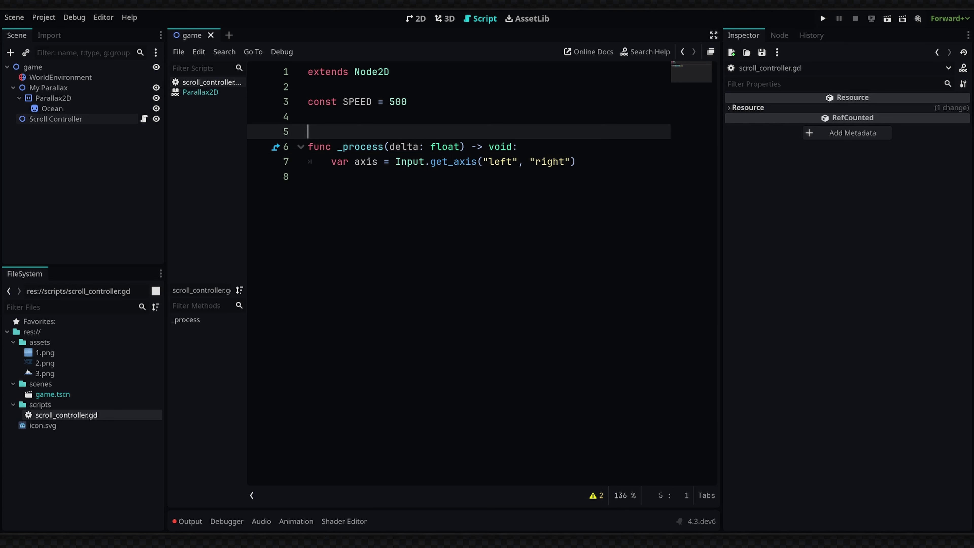
{"action": "double_click", "coordinate": [550, 162]}
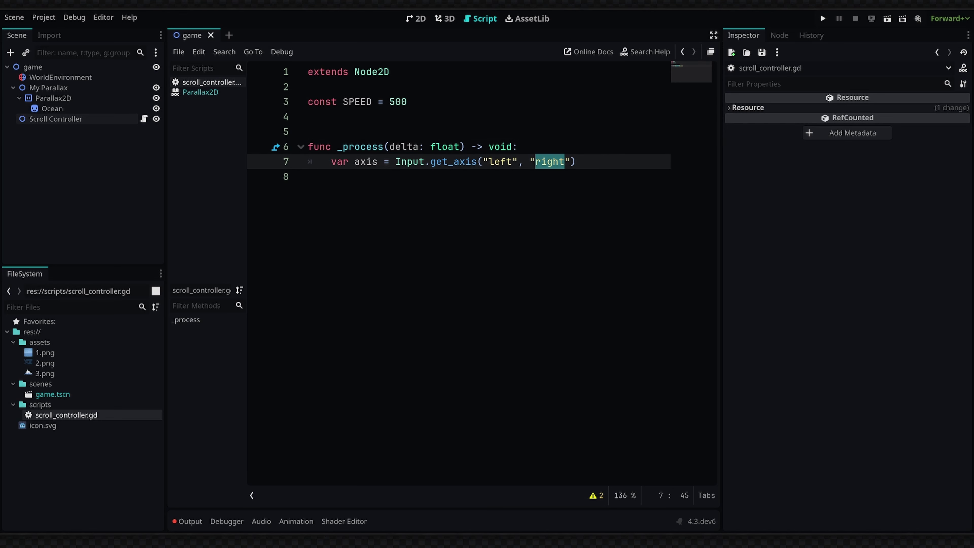
Check the left and right actions in Project Settings' Input Map.
{"action": "left_click", "coordinate": [308, 117]}
{"action": "left_click", "coordinate": [44, 17]}
{"action": "left_click", "coordinate": [50, 30]}
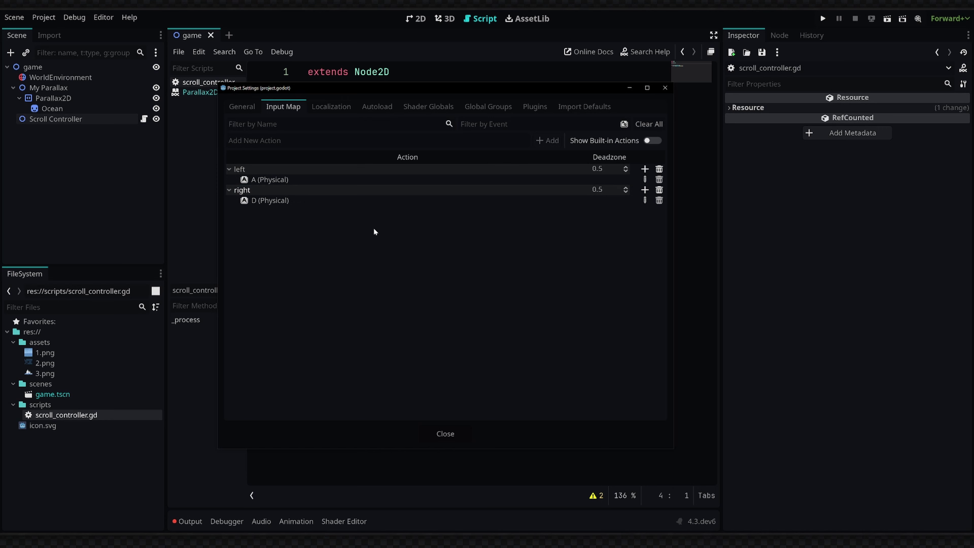
{"action": "left_click", "coordinate": [445, 434]}
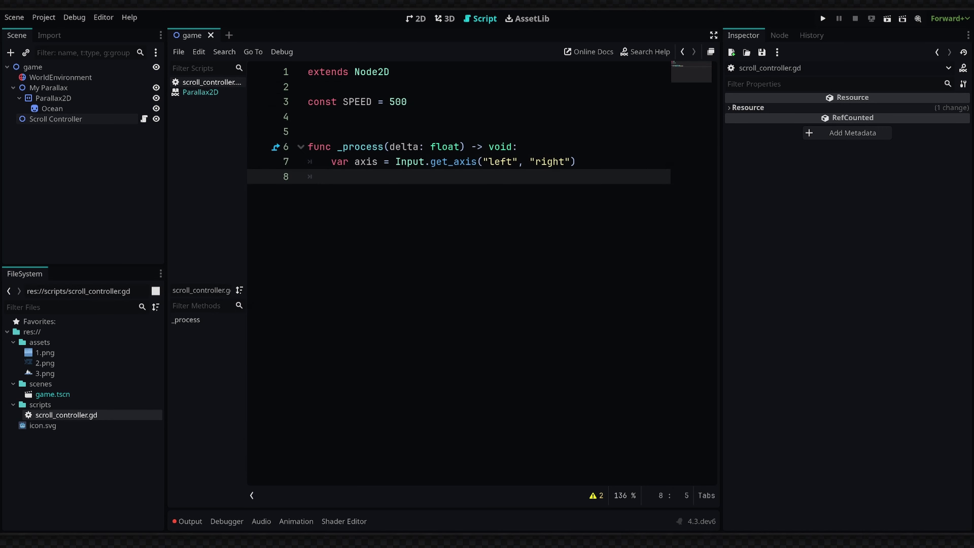
Add the line position.x += axis * SPEED * delta to _process.
{"action": "type", "text": "position.x += axis"}
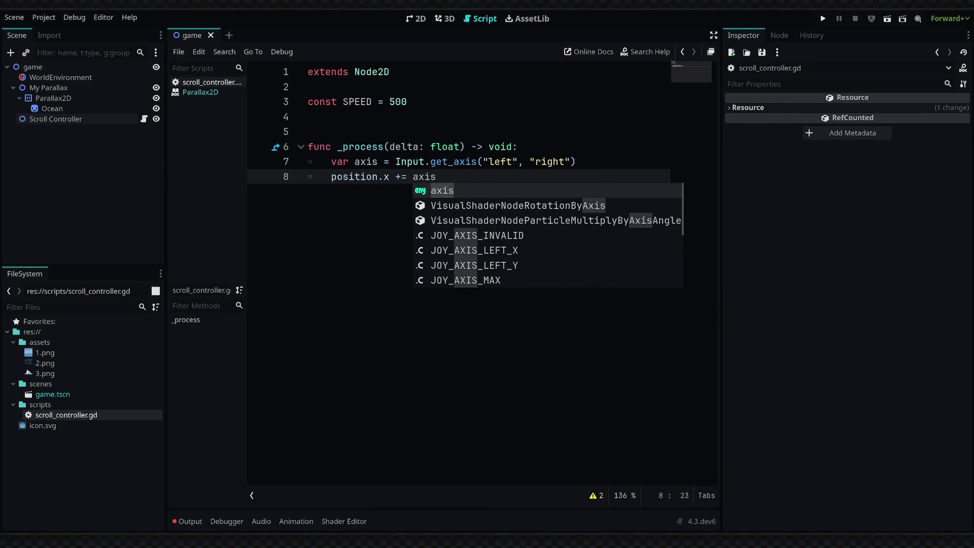
{"action": "type", "text": " * spee"}
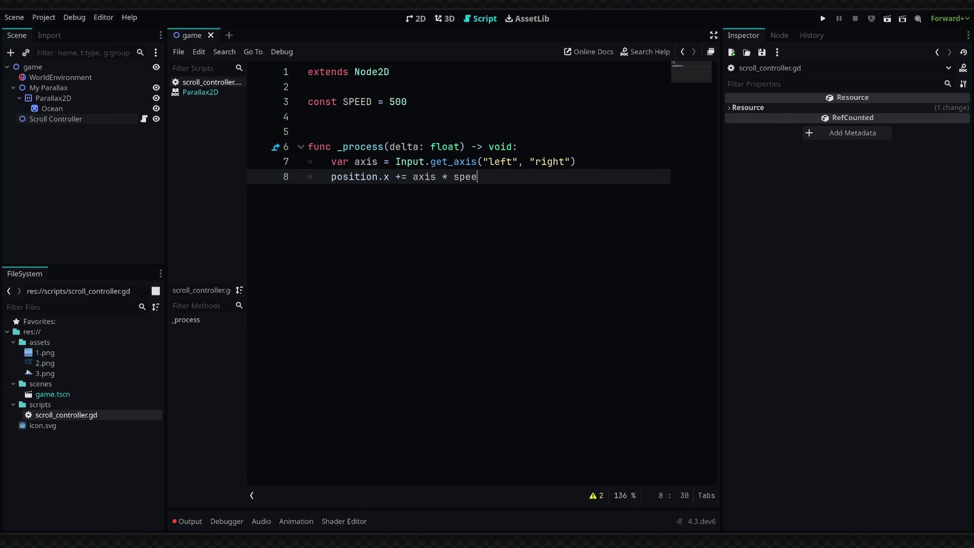
{"action": "key", "text": "Return"}
{"action": "type", "text": "* delta"}
{"action": "key", "text": "Return"}
{"action": "key", "text": "Return"}
{"action": "key", "text": "BackSpace"}
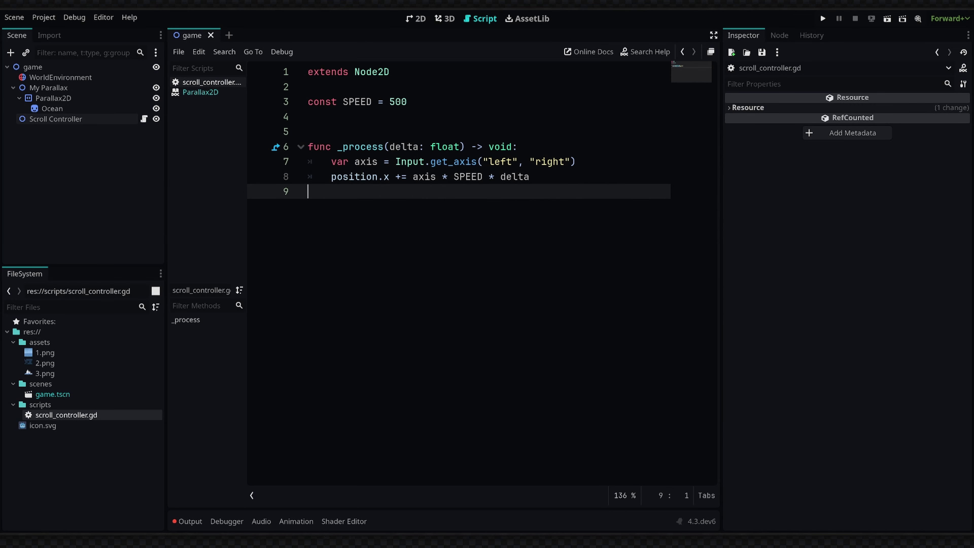
In the 2D view, add a Camera2D node as a child of Scroll Controller.
{"action": "left_click", "coordinate": [420, 19]}
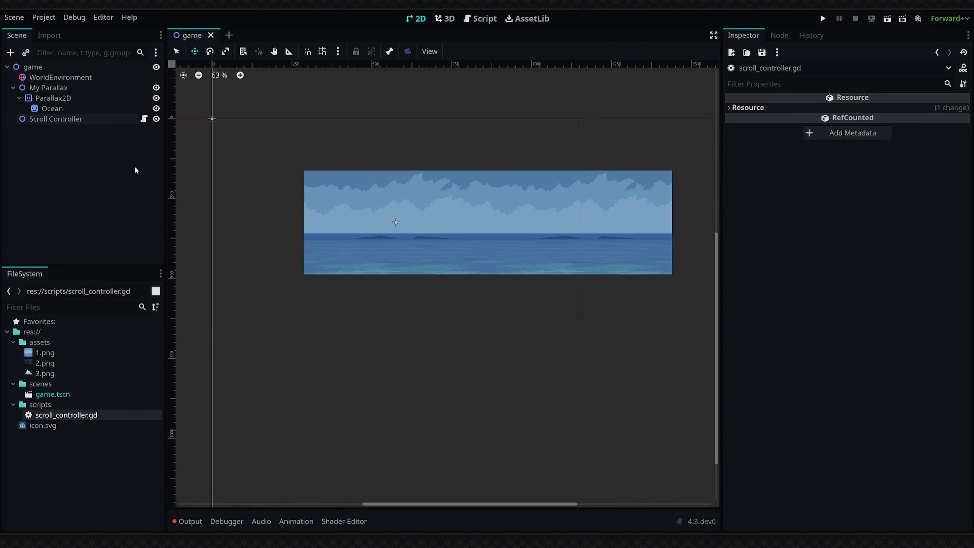
{"action": "left_click", "coordinate": [55, 119]}
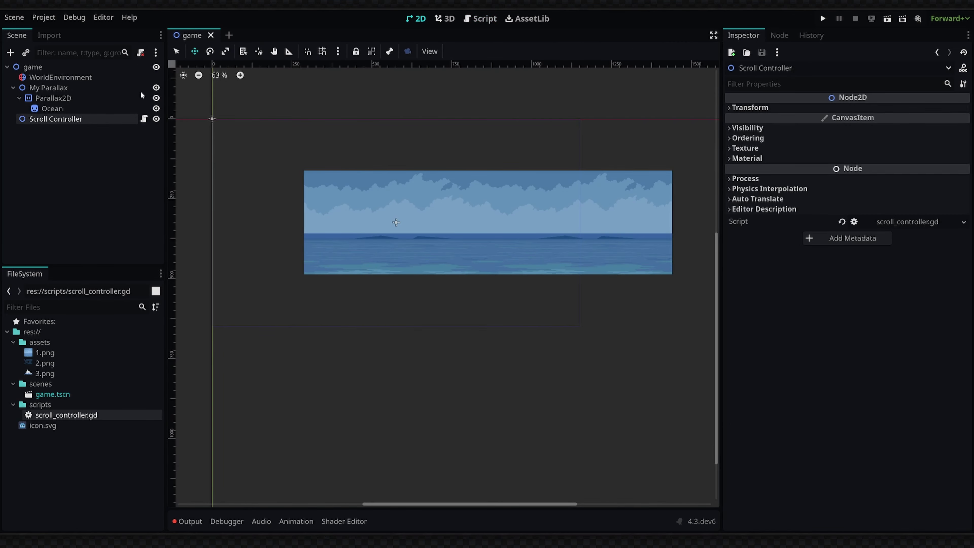
{"action": "left_click", "coordinate": [12, 53]}
{"action": "type", "text": "camer"}
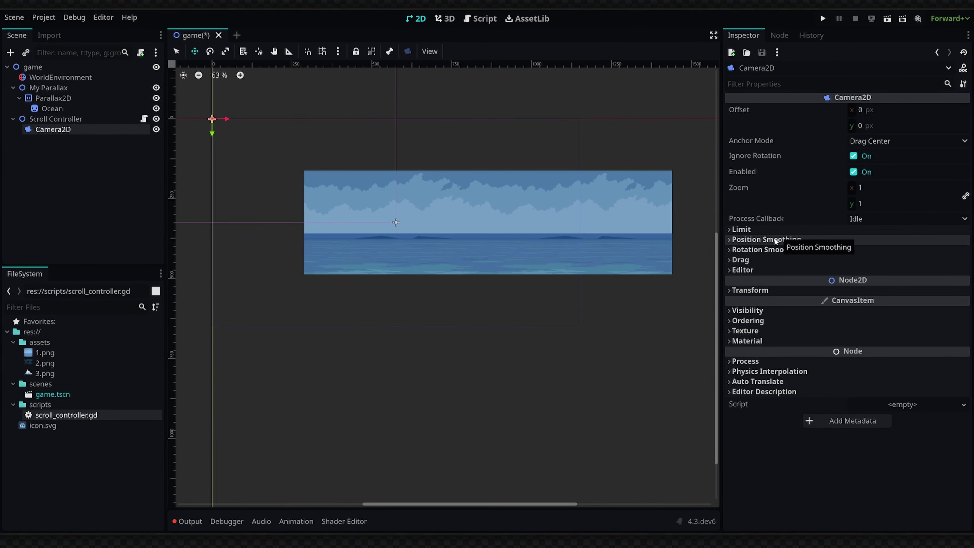
Enable the Camera2D's position smoothing and save the scene.
{"action": "left_click", "coordinate": [766, 240]}
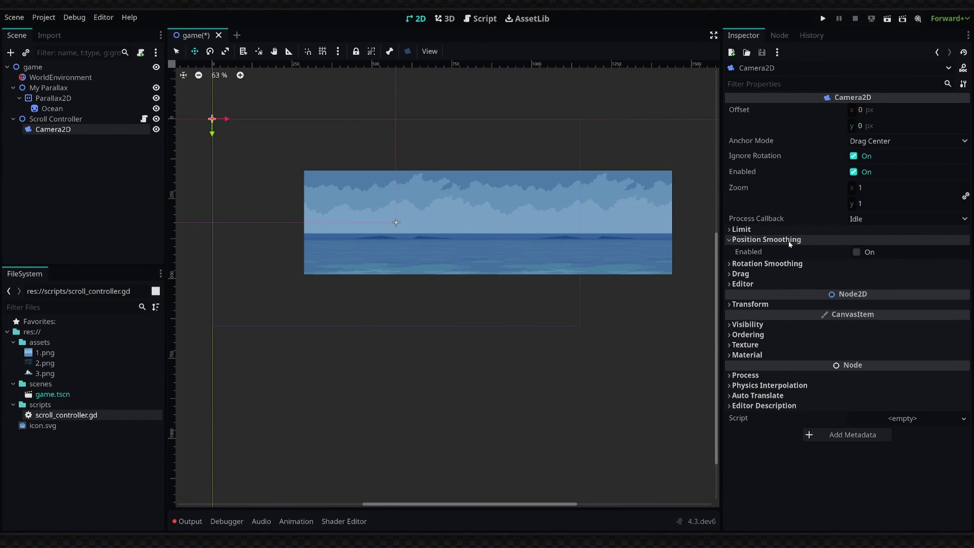
{"action": "left_click", "coordinate": [856, 252]}
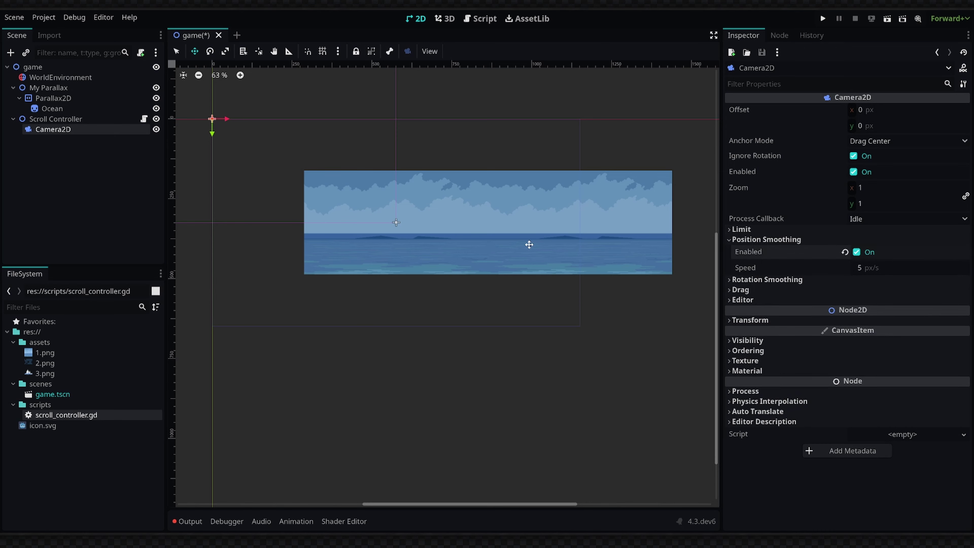
{"action": "key", "text": "ctrl+s"}
{"action": "left_click", "coordinate": [133, 229]}
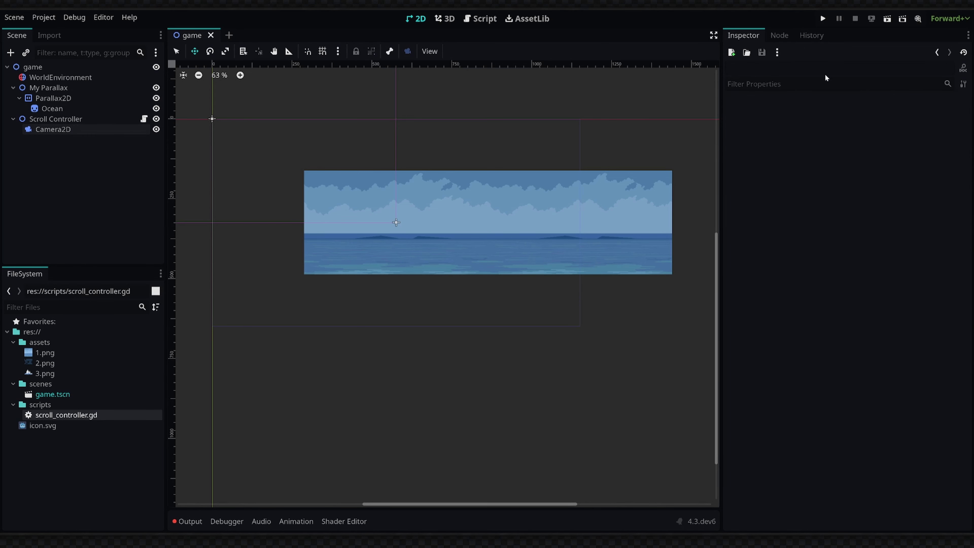
Run the project to test the scrolling ocean background, then close the game window.
{"action": "left_click", "coordinate": [823, 19]}
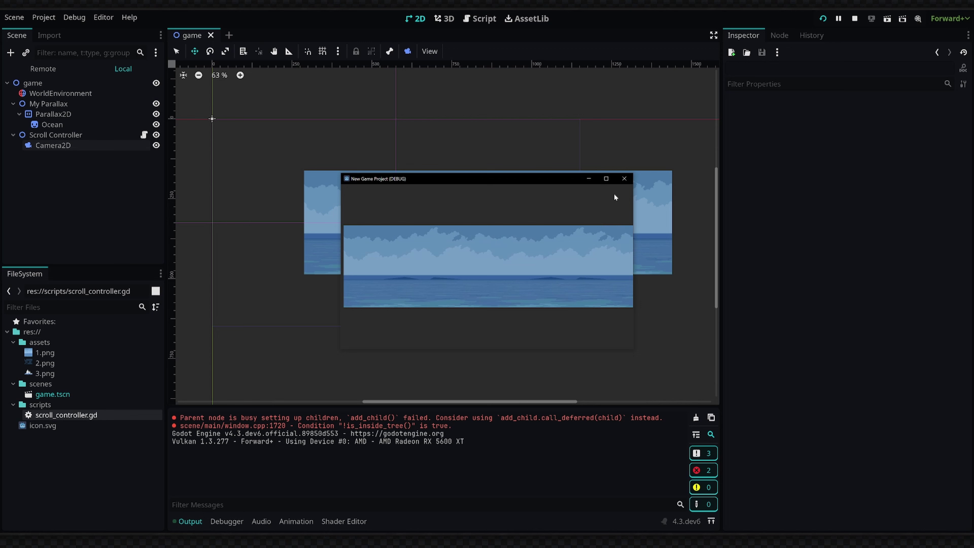
{"action": "left_click", "coordinate": [623, 178]}
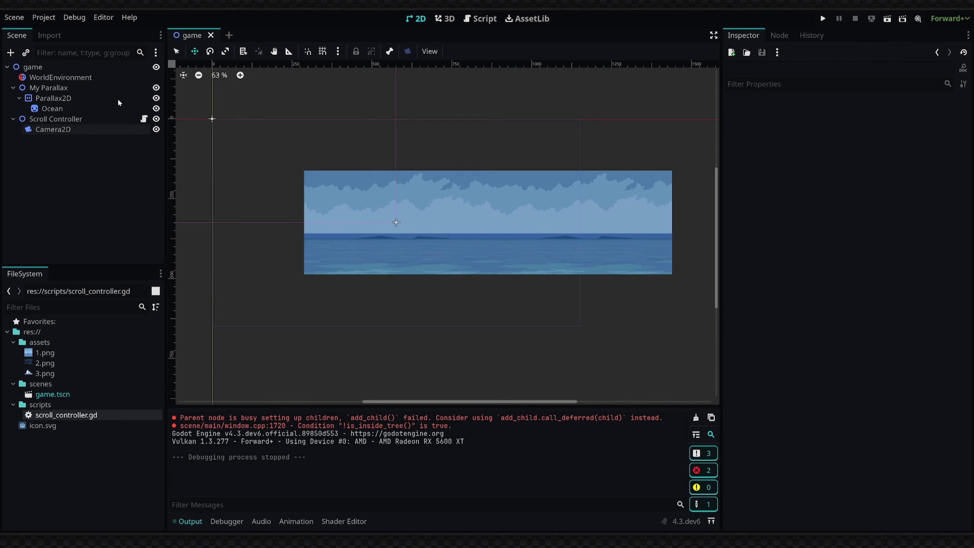
Duplicate the Parallax2D layer twice to create Parallax2D2 and Parallax2D3.
{"action": "left_click", "coordinate": [52, 98]}
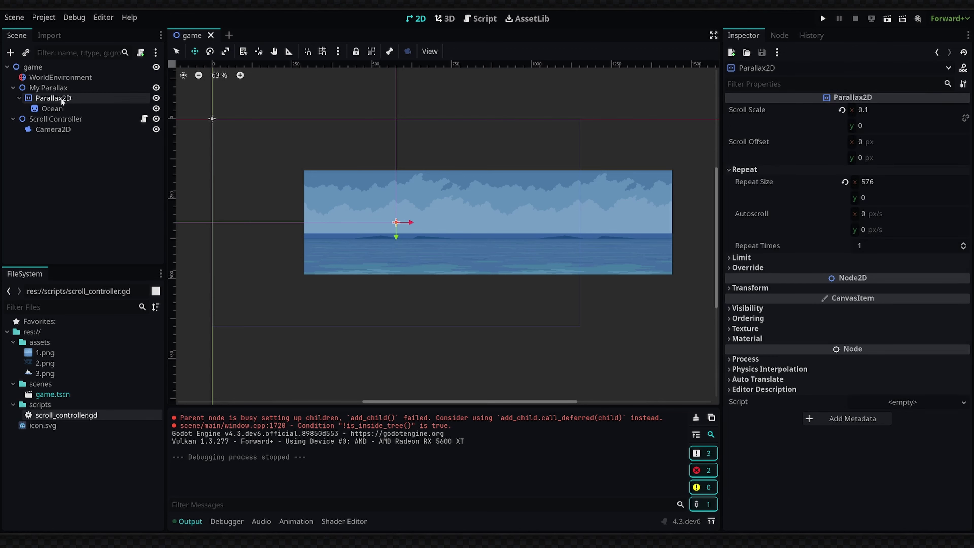
{"action": "key", "text": "ctrl+d"}
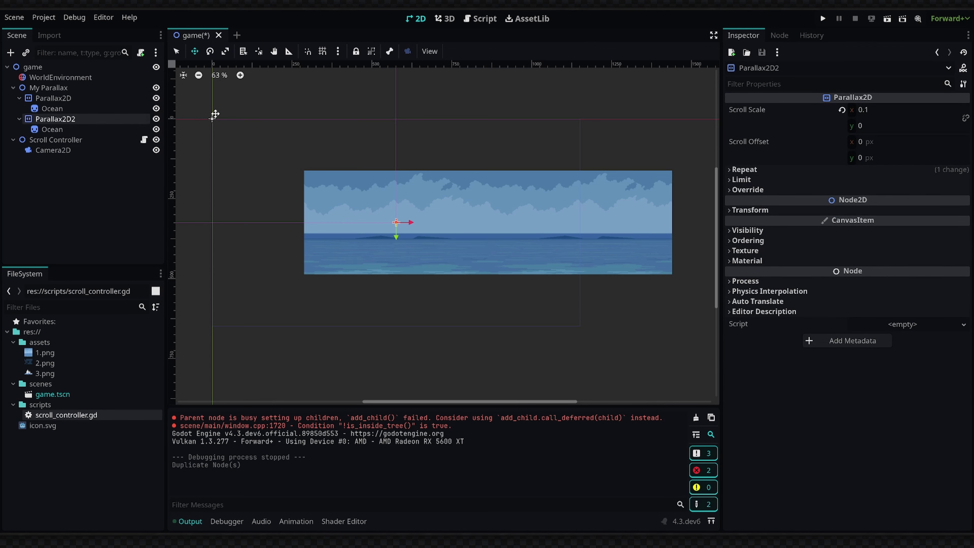
{"action": "key", "text": "ctrl+d"}
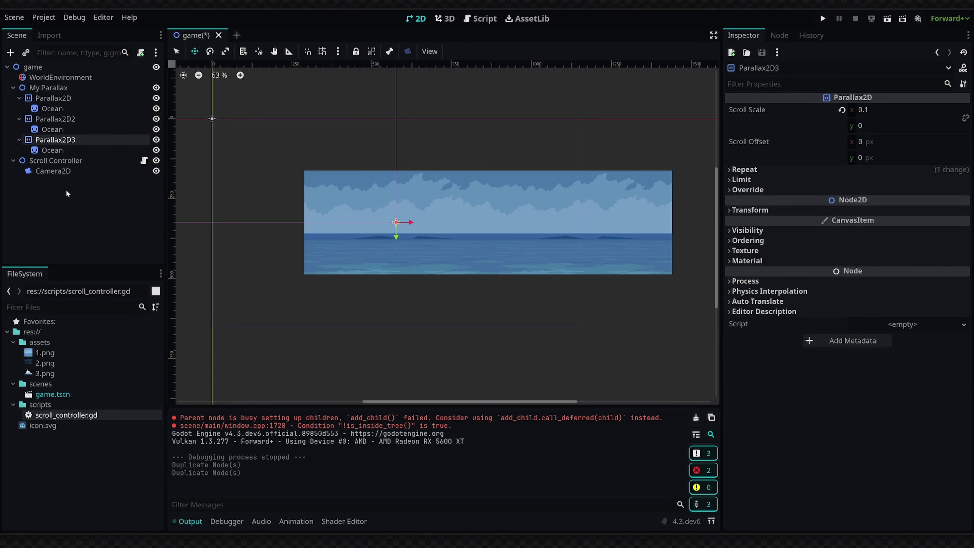
Rename the second layer's sprite to Mist and the third layer's sprite to Clouds.
{"action": "double_click", "coordinate": [57, 129]}
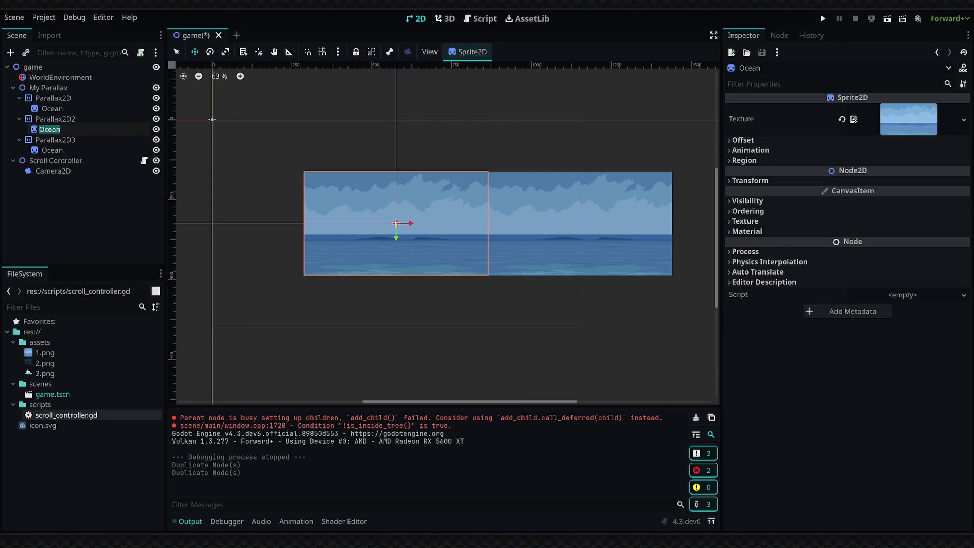
{"action": "type", "text": "Z"}
{"action": "key", "text": "BackSpace"}
{"action": "type", "text": "Mist"}
{"action": "key", "text": "Return"}
{"action": "double_click", "coordinate": [56, 149]}
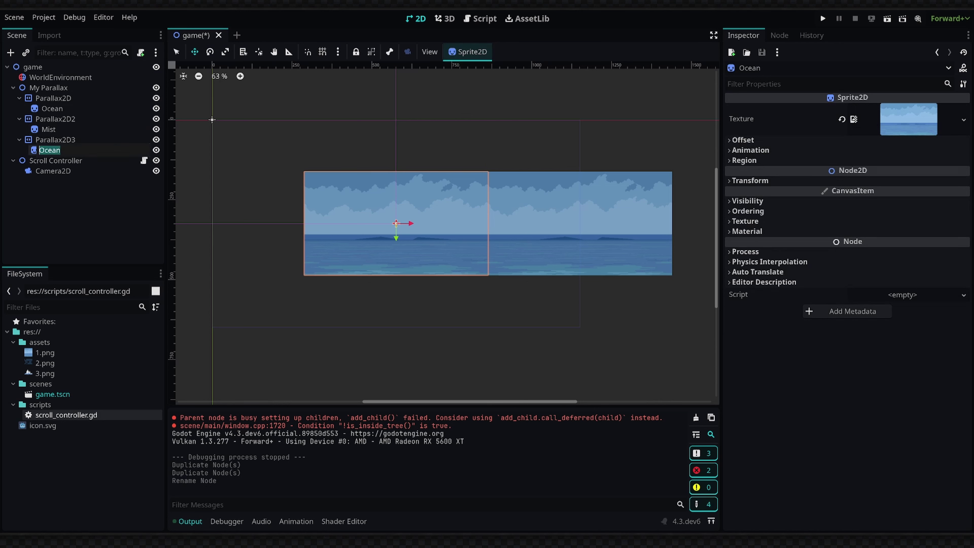
{"action": "type", "text": "Clouds"}
{"action": "key", "text": "Return"}
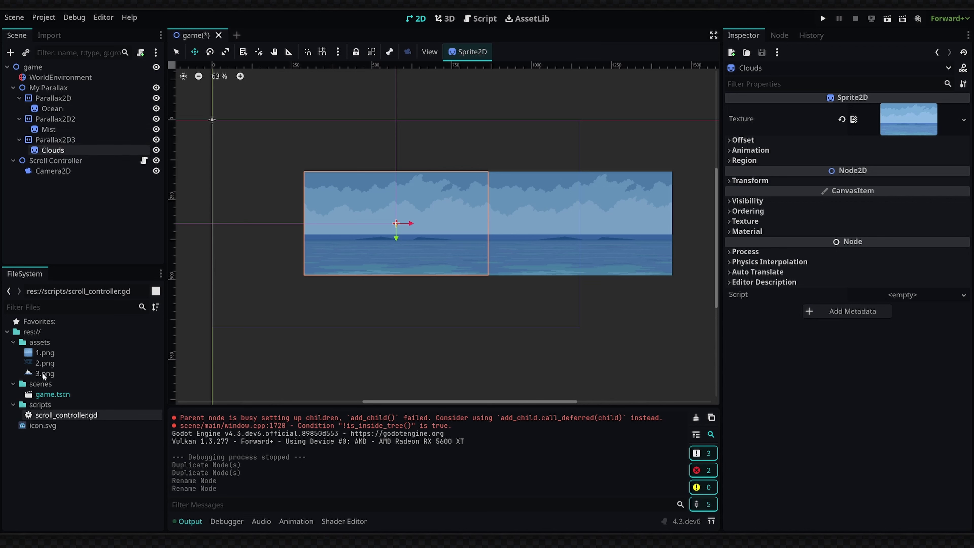
Assign 3.png as the Clouds sprite texture and 2.png as the Mist sprite texture.
{"action": "left_click_drag", "start_coordinate": [43, 373], "coordinate": [912, 119]}
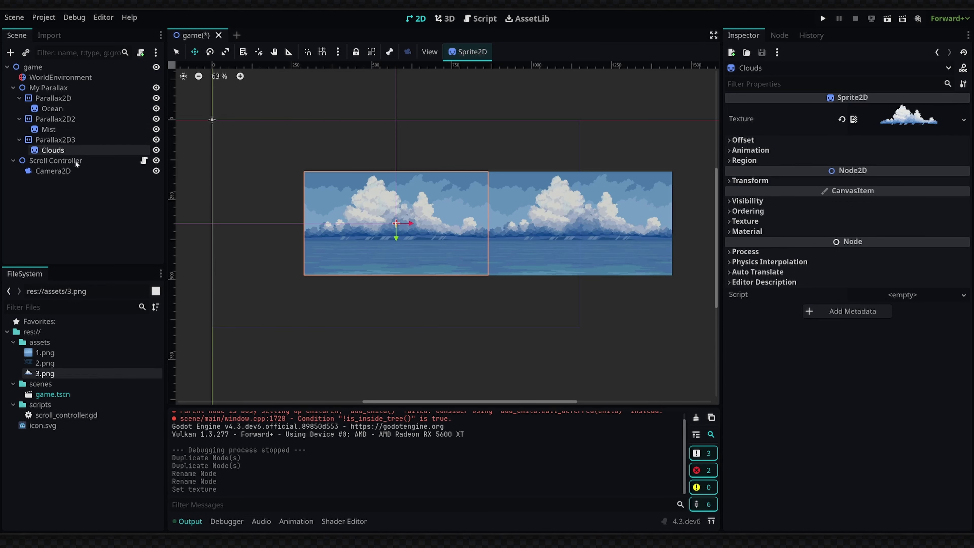
{"action": "left_click", "coordinate": [54, 128]}
{"action": "left_click_drag", "start_coordinate": [43, 362], "coordinate": [914, 125]}
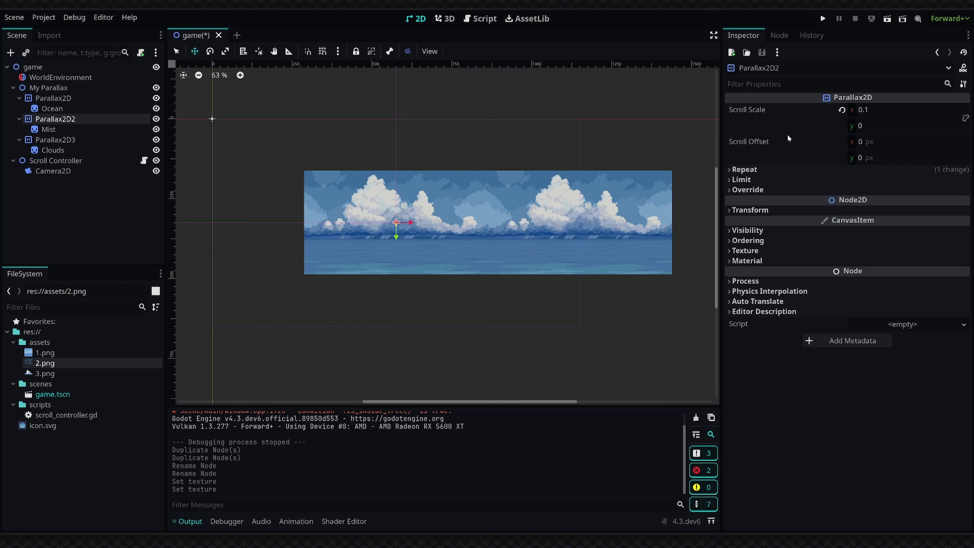
Set Parallax2D3's horizontal scroll scale to 1, then save and run the game with F5.
{"action": "left_click", "coordinate": [882, 111]}
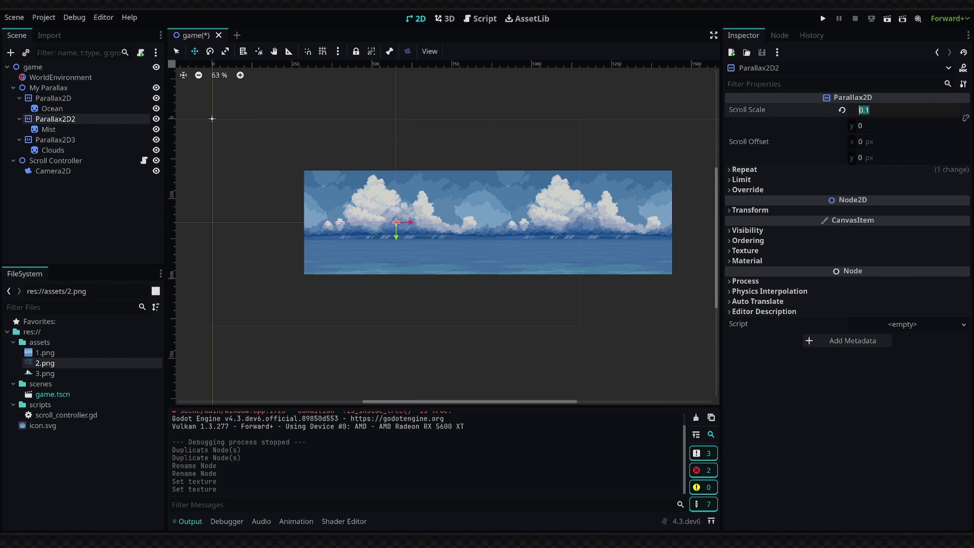
{"action": "key", "text": "Return"}
{"action": "left_click", "coordinate": [56, 140]}
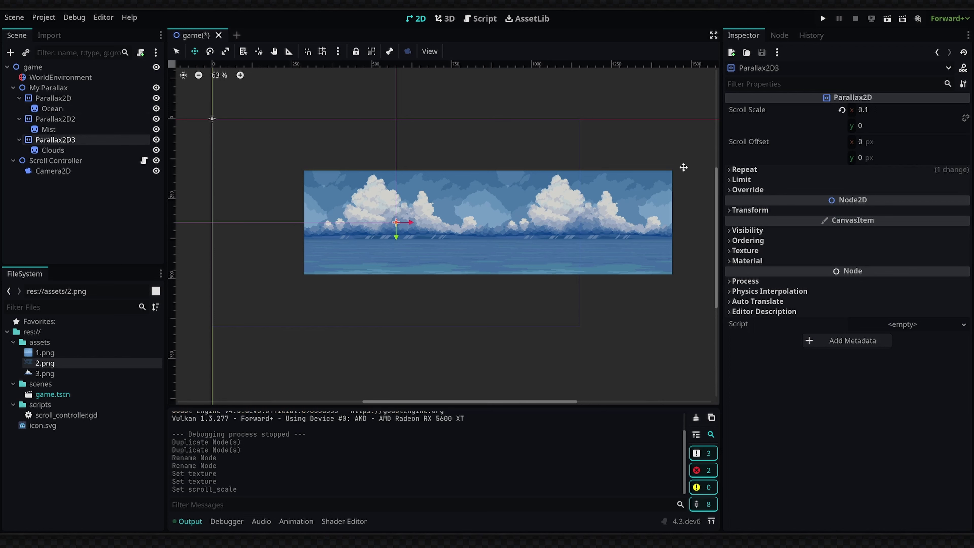
{"action": "left_click", "coordinate": [882, 110]}
{"action": "type", "text": "1"}
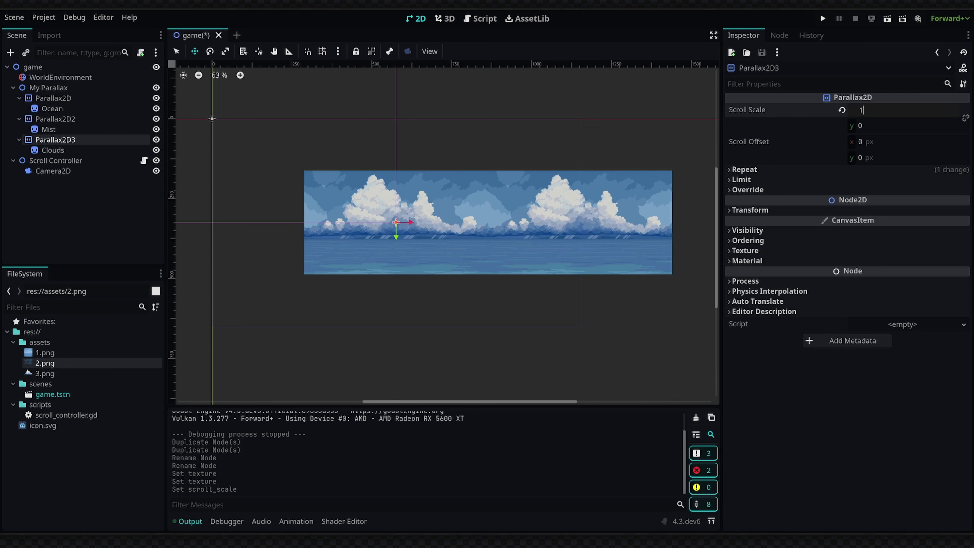
{"action": "key", "text": "Return"}
{"action": "key", "text": "F5"}
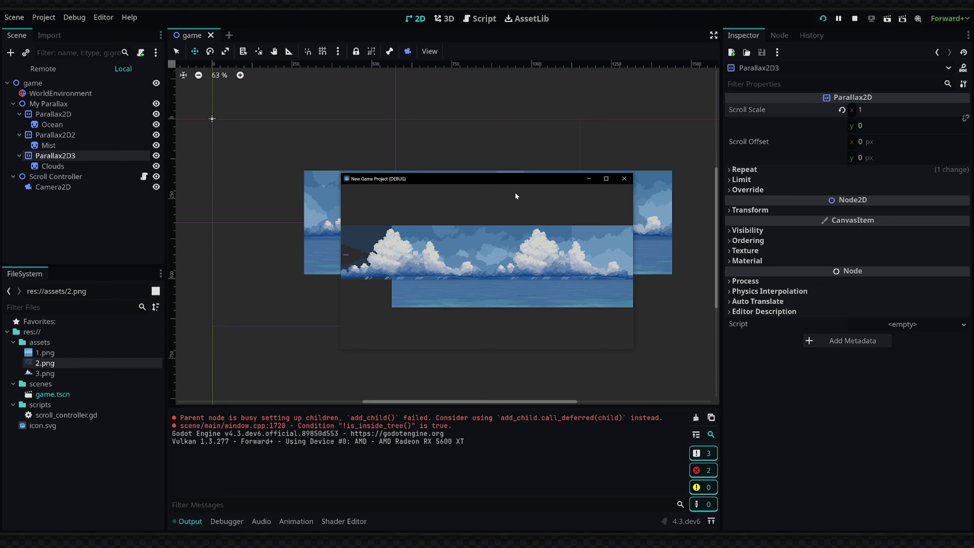
Test the camera scrolling with the arrow keys, close the game, and select My Parallax.
{"action": "key", "text": "Down"}
{"action": "key", "text": "Down"}
{"action": "key", "text": "Down"}
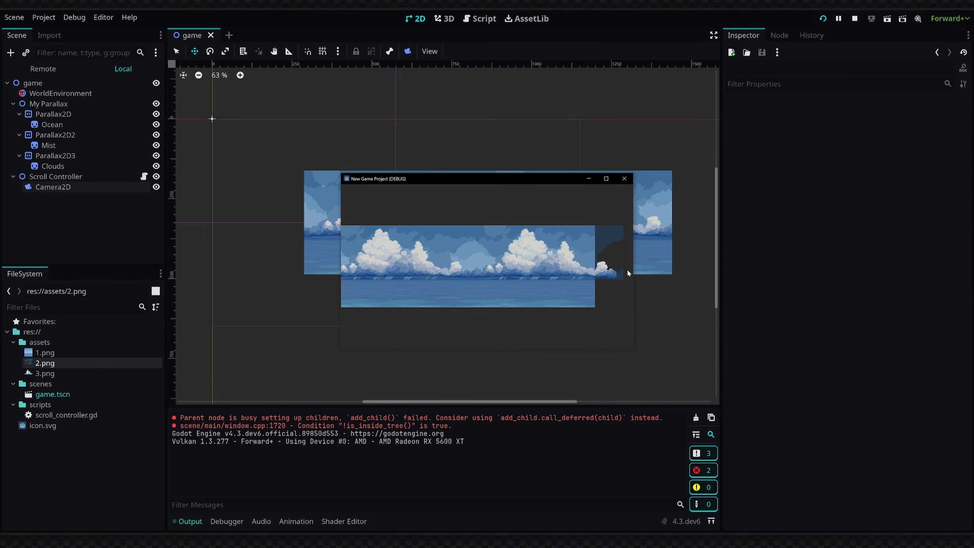
{"action": "left_click", "coordinate": [625, 178]}
{"action": "left_click", "coordinate": [31, 89]}
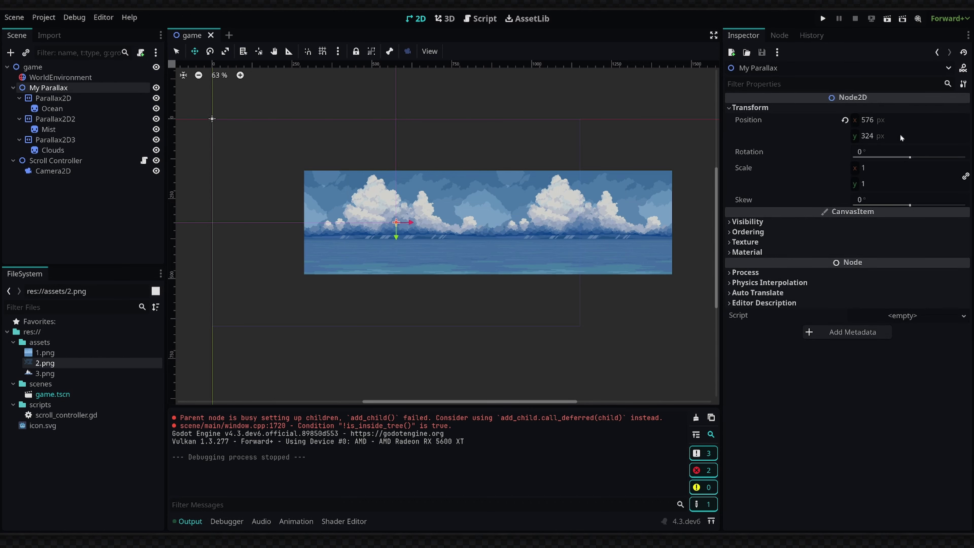
Revert My Parallax's position to 0, 0 and test-run the game to check the layout.
{"action": "scroll", "coordinate": [651, 191], "scroll_direction": "down", "scroll_amount": 3}
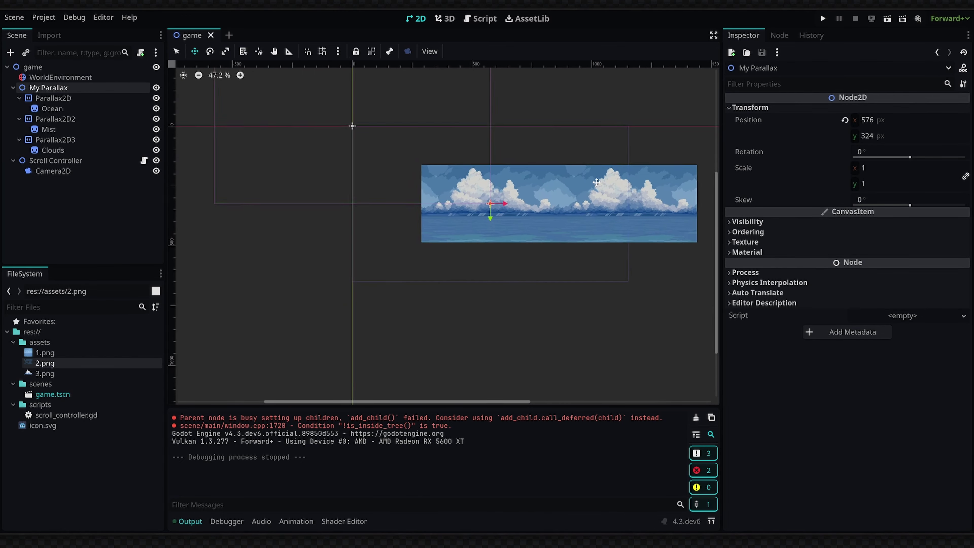
{"action": "left_click", "coordinate": [845, 120]}
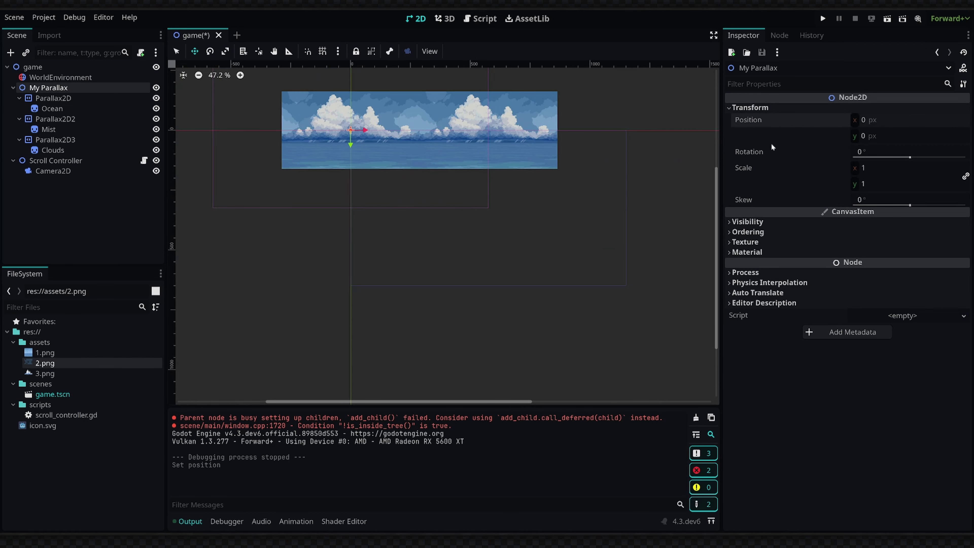
{"action": "left_click", "coordinate": [823, 18]}
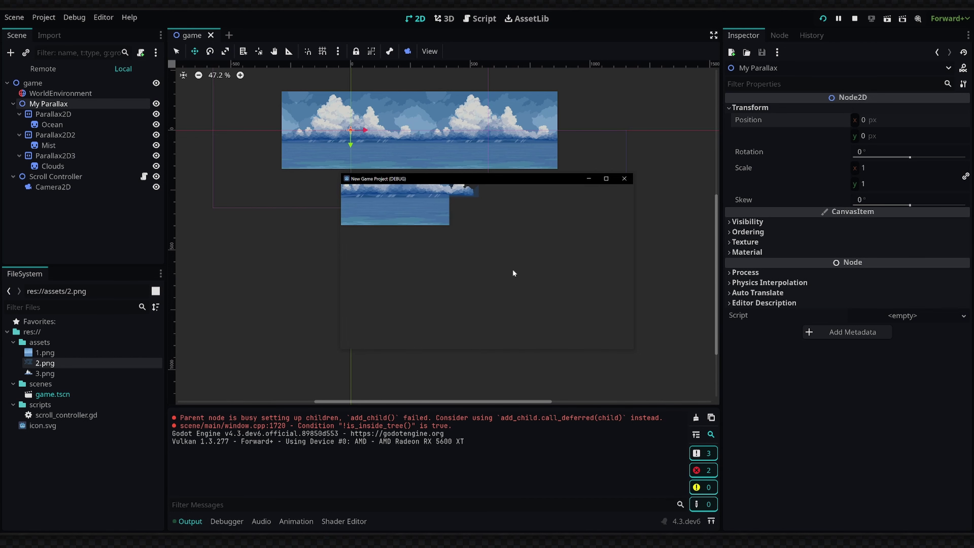
{"action": "left_click", "coordinate": [624, 179]}
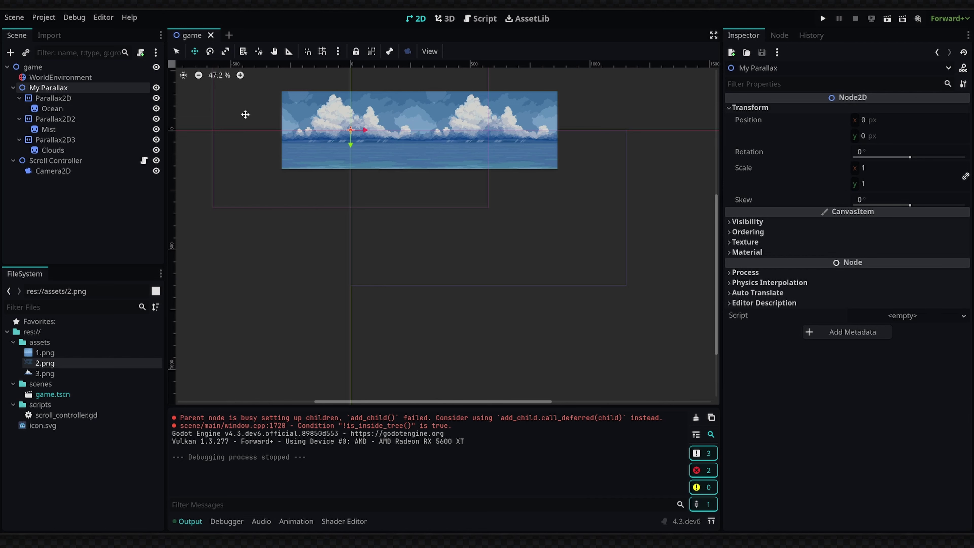
Check the 1152 × 648 window size in Project Settings > Display > Window.
{"action": "left_click", "coordinate": [50, 20]}
{"action": "left_click", "coordinate": [86, 31]}
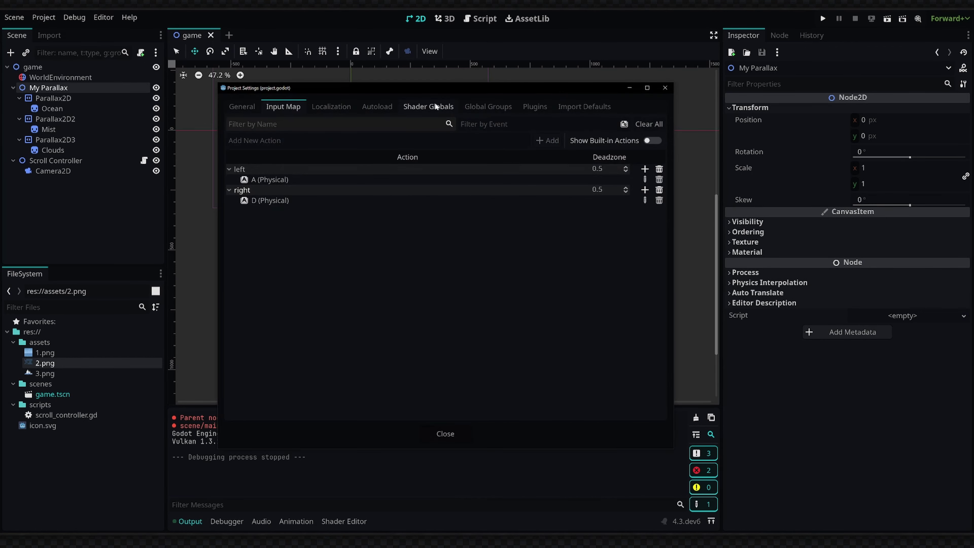
{"action": "left_click", "coordinate": [256, 114]}
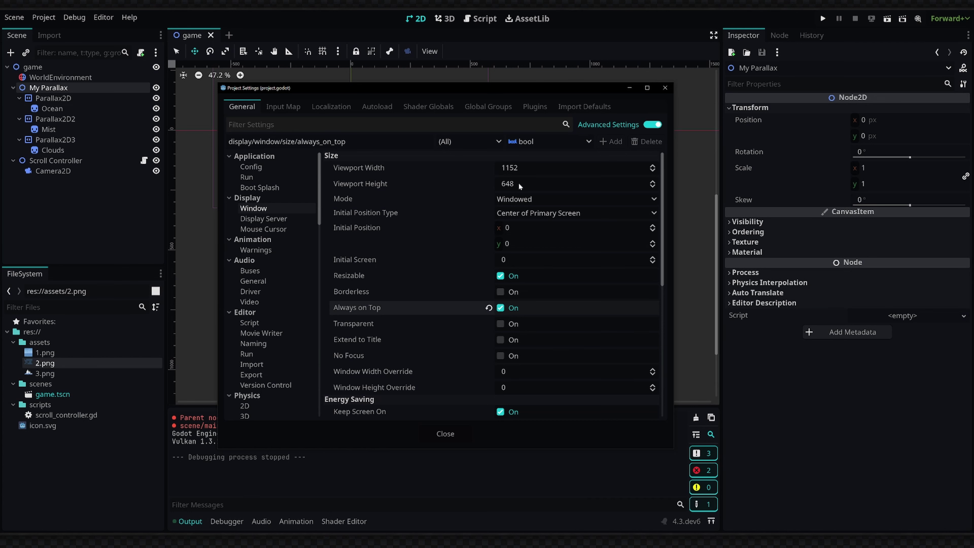
{"action": "left_click", "coordinate": [444, 433]}
Enter 1152 and 648 as My Parallax's position x and y.
{"action": "left_click", "coordinate": [863, 119]}
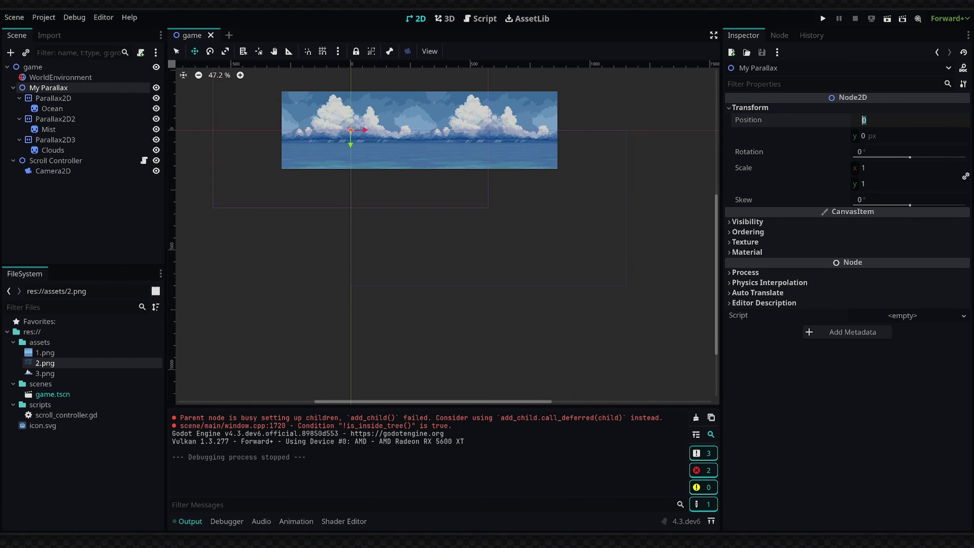
{"action": "type", "text": "1152"}
{"action": "key", "text": "Tab"}
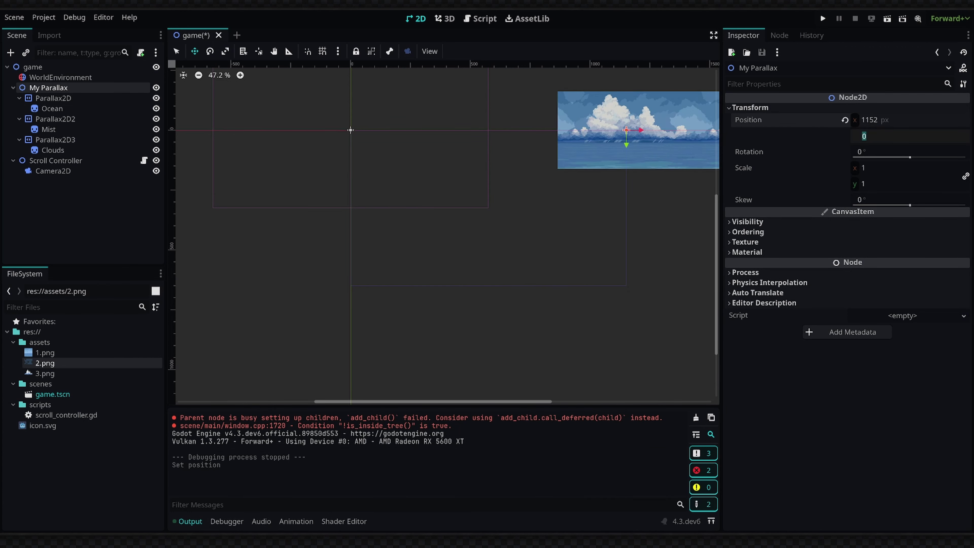
{"action": "type", "text": "6487"}
{"action": "key", "text": "BackSpace"}
{"action": "key", "text": "Return"}
Halve both position values with /2 to get 576, 324, then save the scene.
{"action": "left_click", "coordinate": [907, 119]}
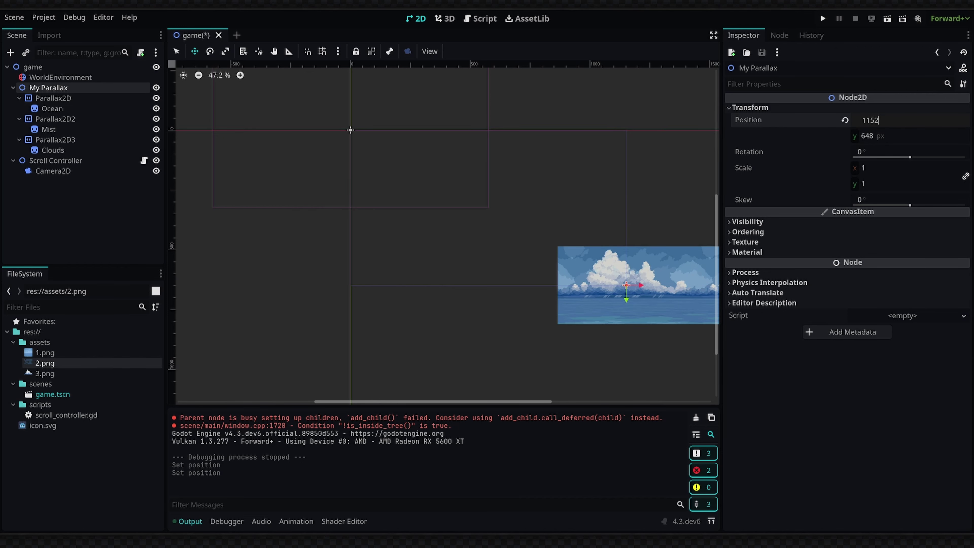
{"action": "type", "text": "/2"}
{"action": "key", "text": "Return"}
{"action": "left_click", "coordinate": [868, 136]}
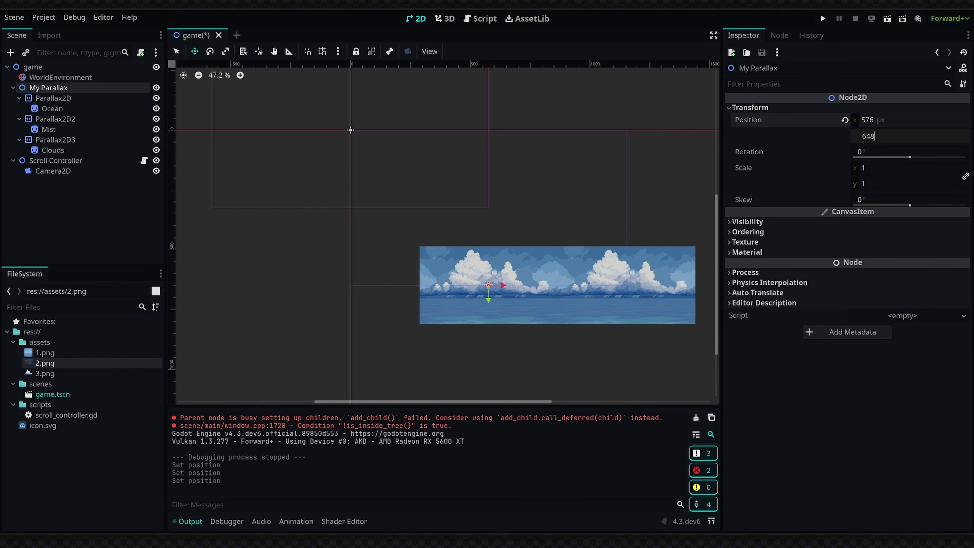
{"action": "type", "text": "/2"}
{"action": "key", "text": "Return"}
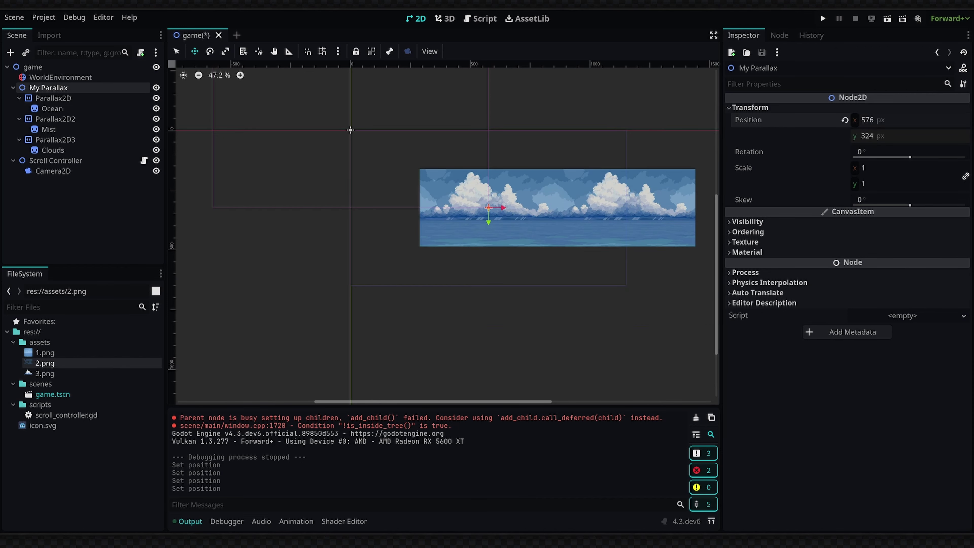
{"action": "key", "text": "ctrl+s"}
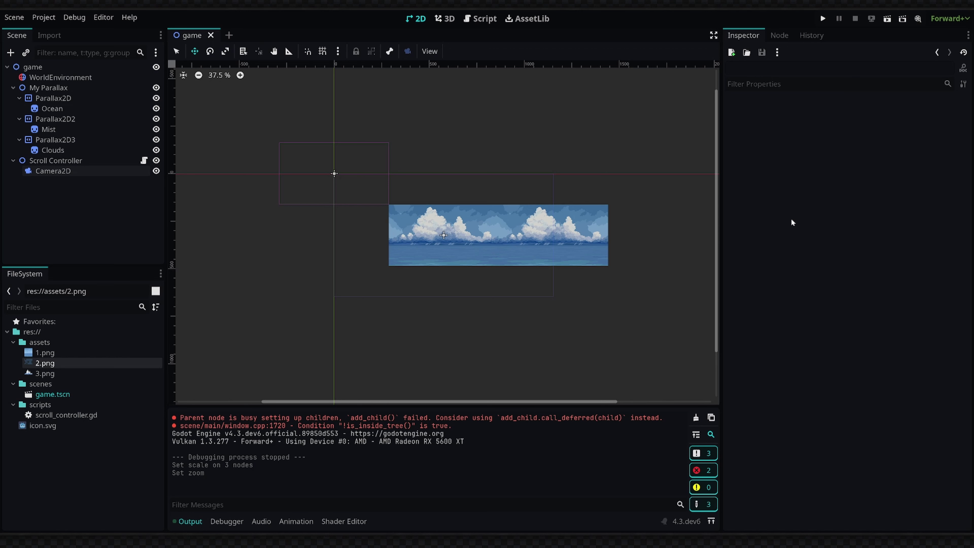